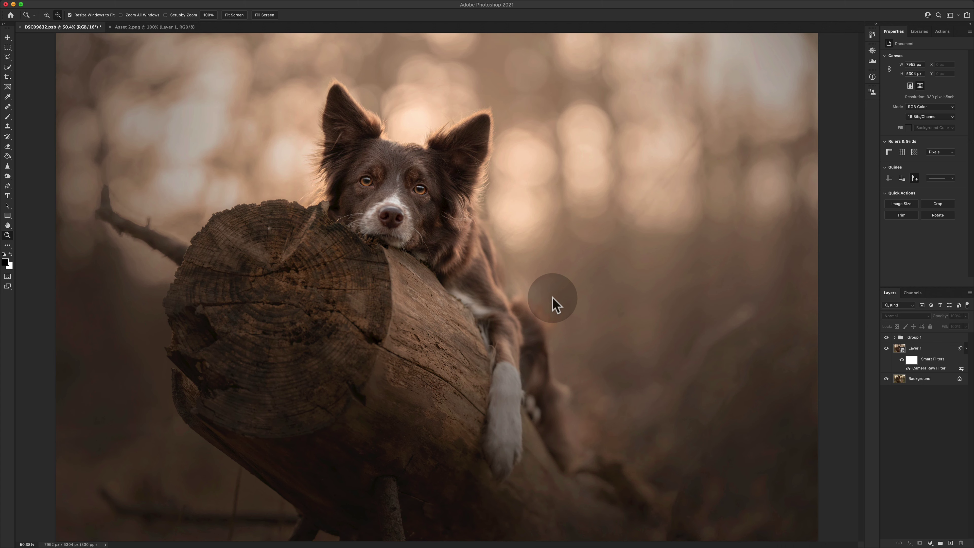
Copy the whole Asset 2.png signature and paste it into DSC09832.psb as a new top layer.
click(146, 27)
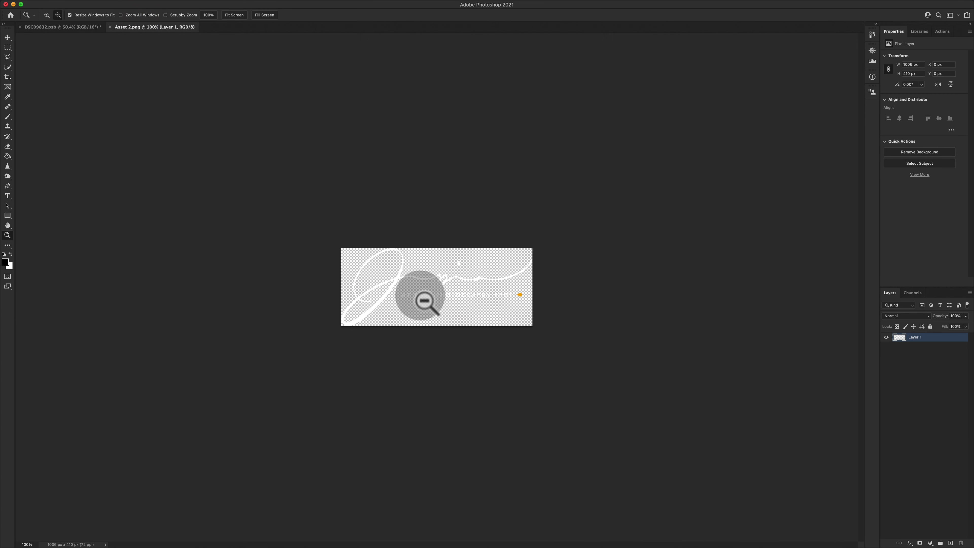
key(super)
key(super+a)
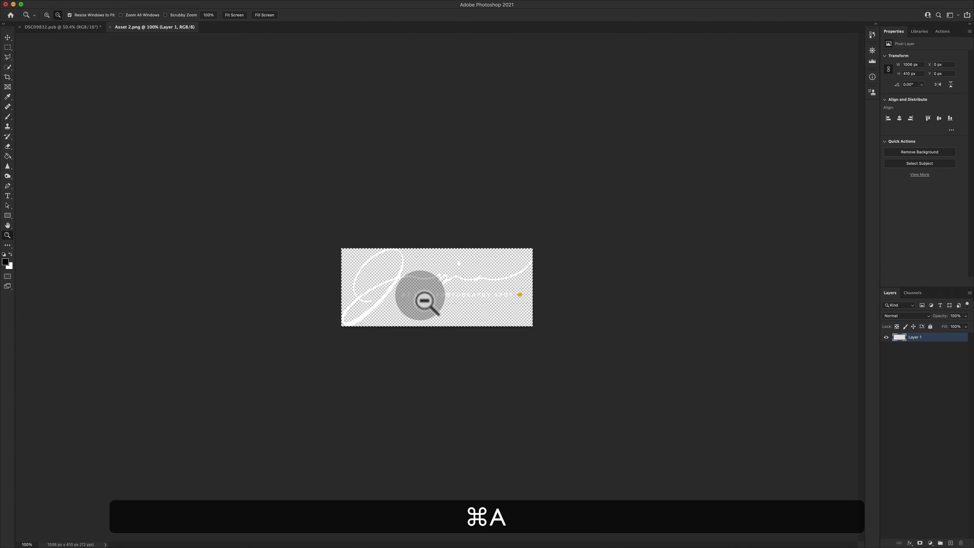
key(super+c)
click(42, 27)
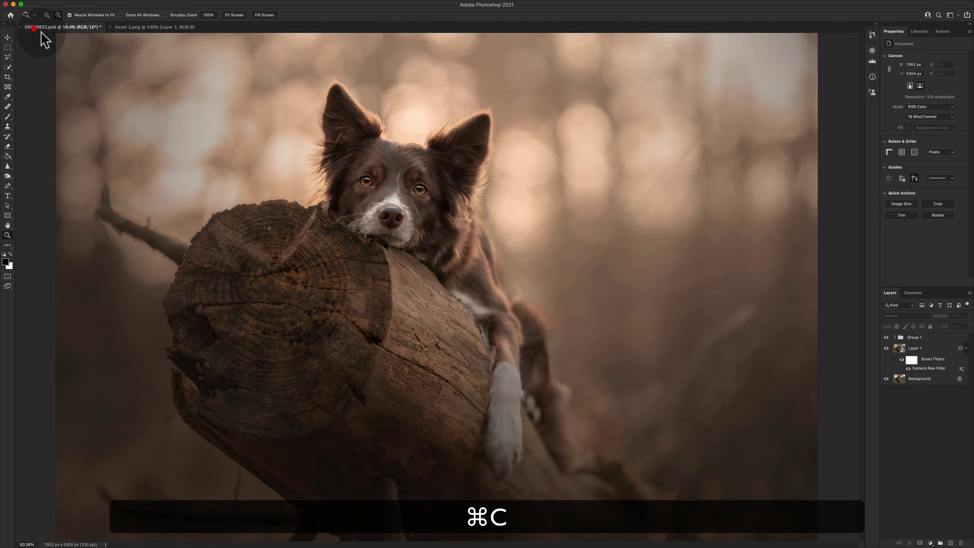
click(915, 339)
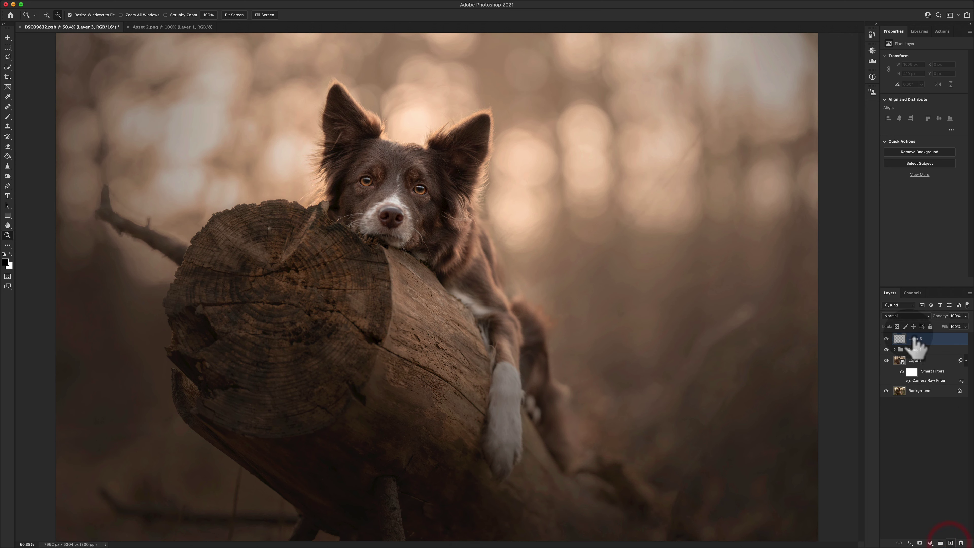
key(super+v)
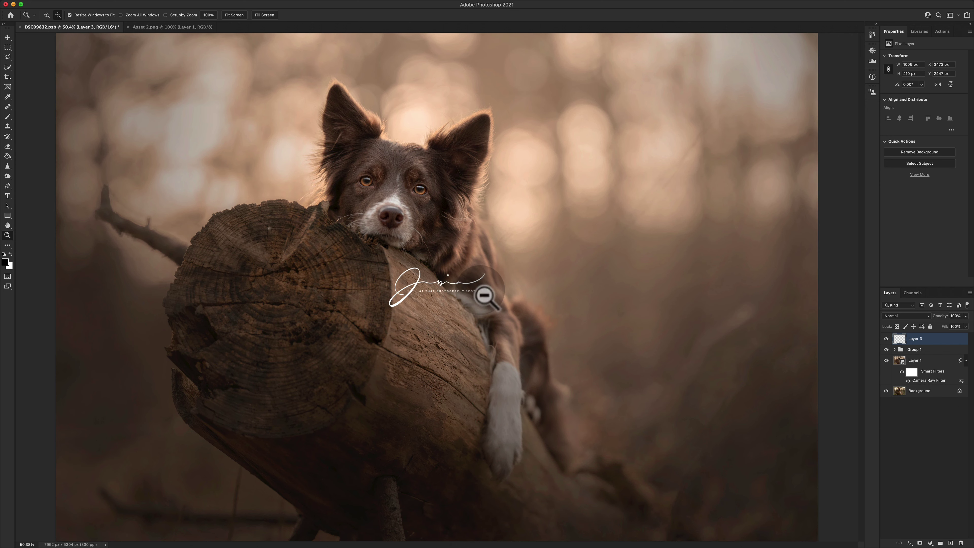
Move the signature up and right to sit beside the dog's chest.
key(v)
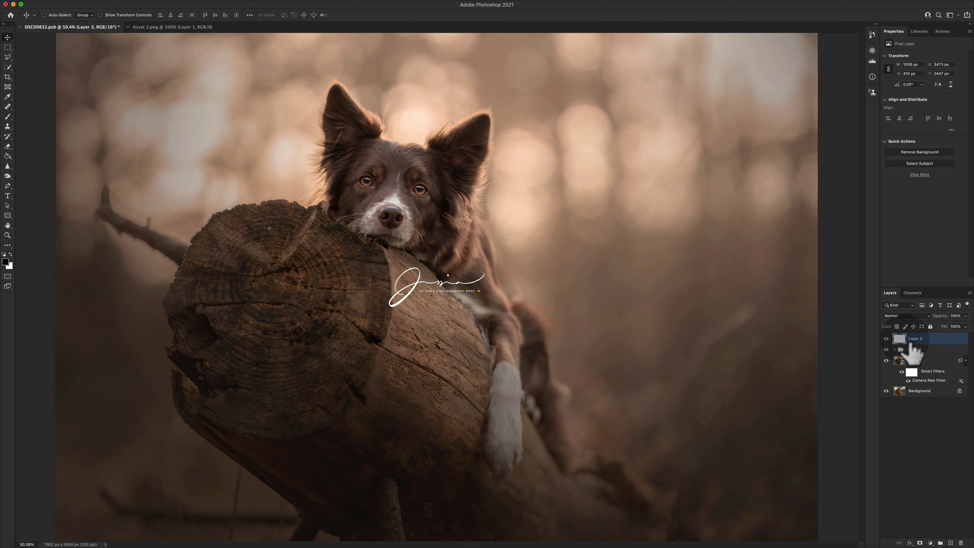
drag(418, 287, 592, 256)
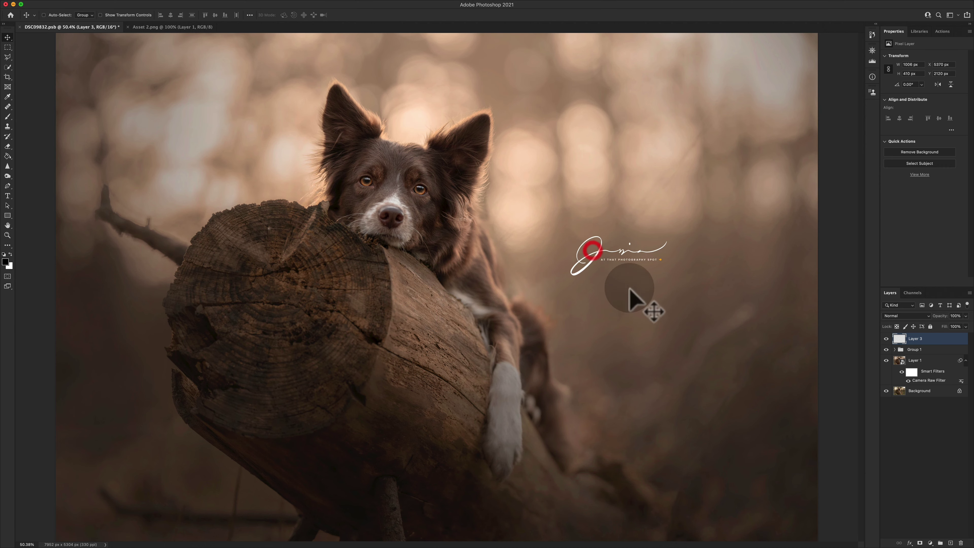
mouse_move(628, 313)
mouse_down()
mouse_move(620, 330)
mouse_move(505, 262)
mouse_move(483, 236)
mouse_move(582, 259)
mouse_move(569, 293)
mouse_up()
scroll(588, 261, up, 5)
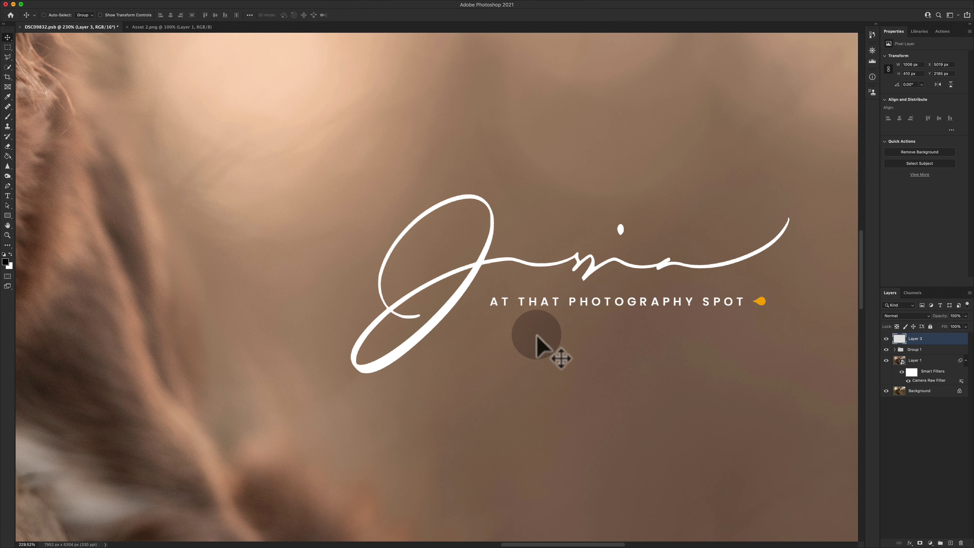
scroll(536, 335, down, 10)
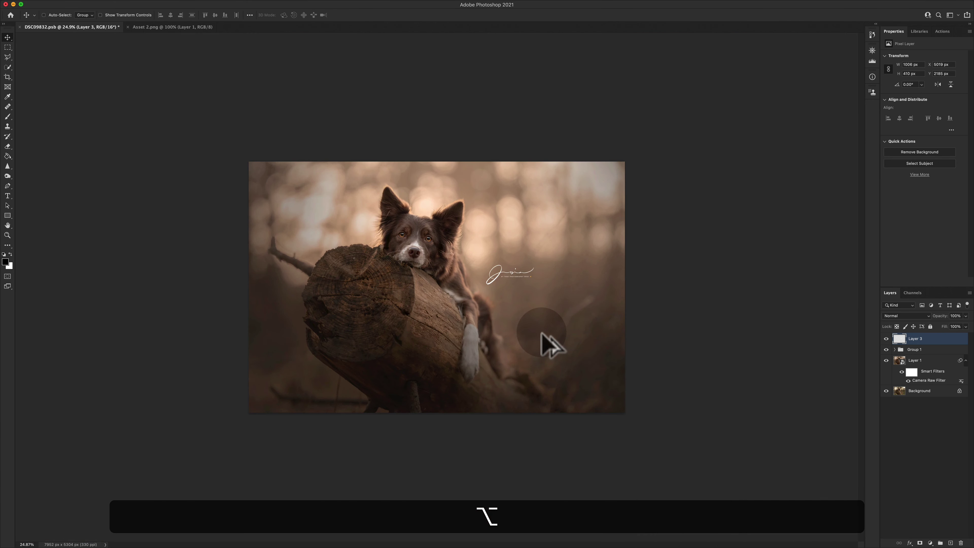
scroll(530, 306, up, 3)
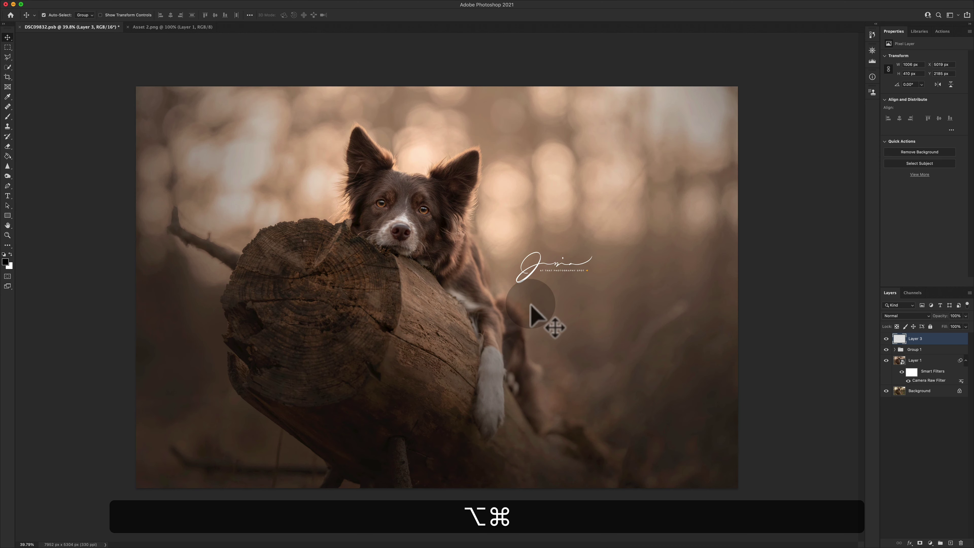
Scale the signature down to about half size, then enlarge it slightly.
key(ctrl+t)
drag(516, 253, 555, 269)
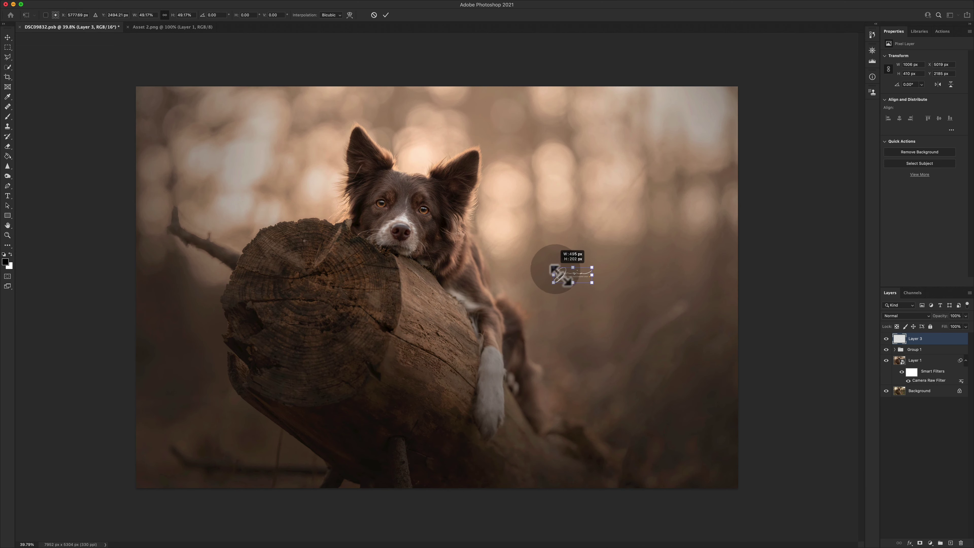
key(Return)
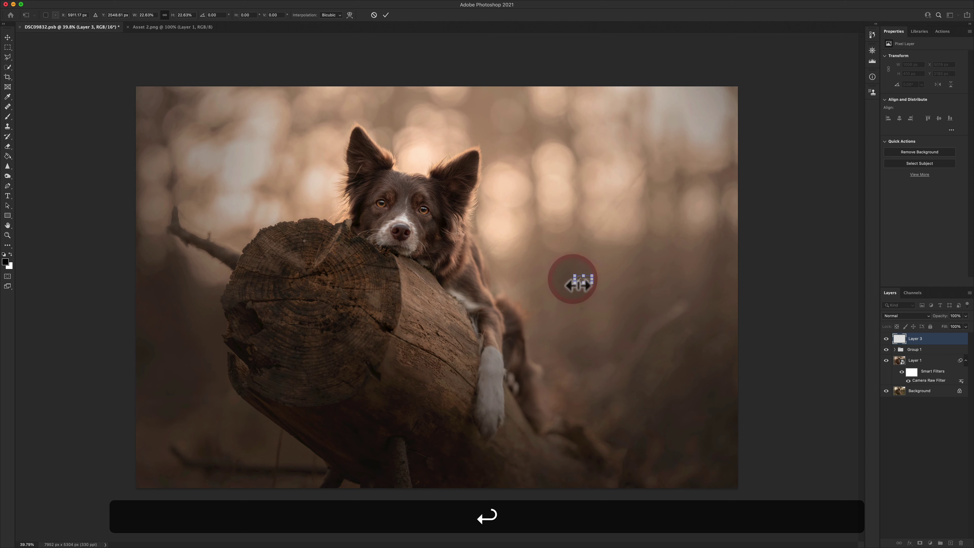
key(ctrl+t)
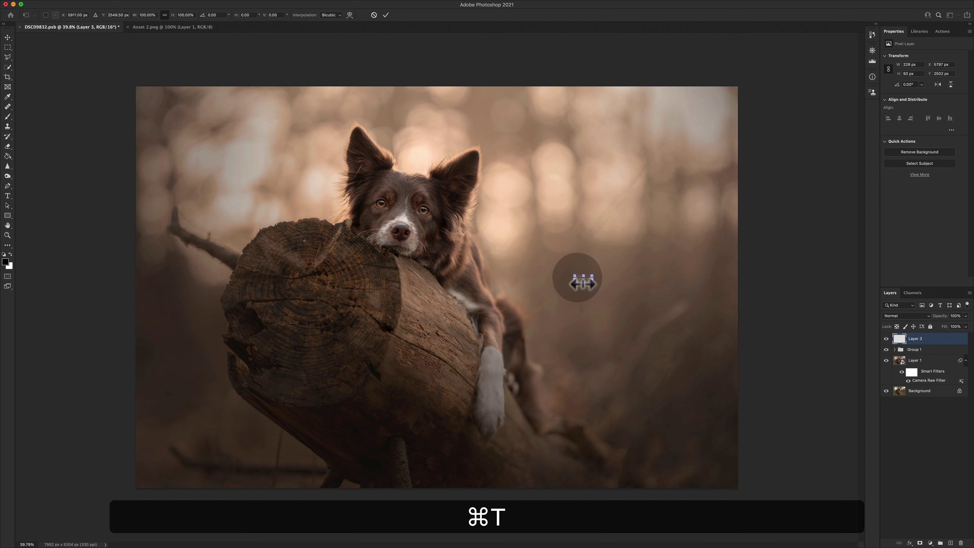
drag(575, 276, 529, 251)
Commit the resize and compare signature sizes with undo/redo, settling on the medium size.
key(Return)
scroll(532, 256, up, 5)
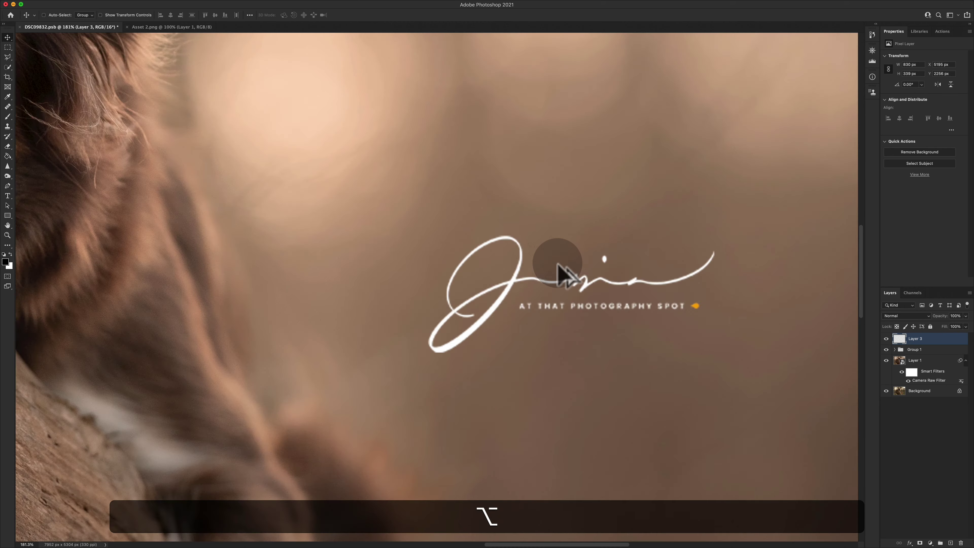
scroll(559, 269, up, 2)
scroll(575, 325, up, 3)
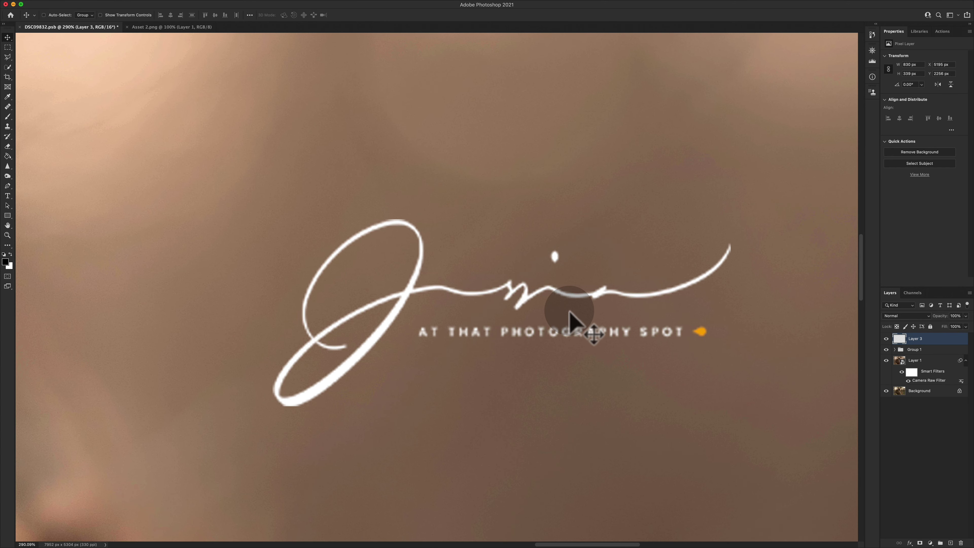
key(super+z)
key(super+z)
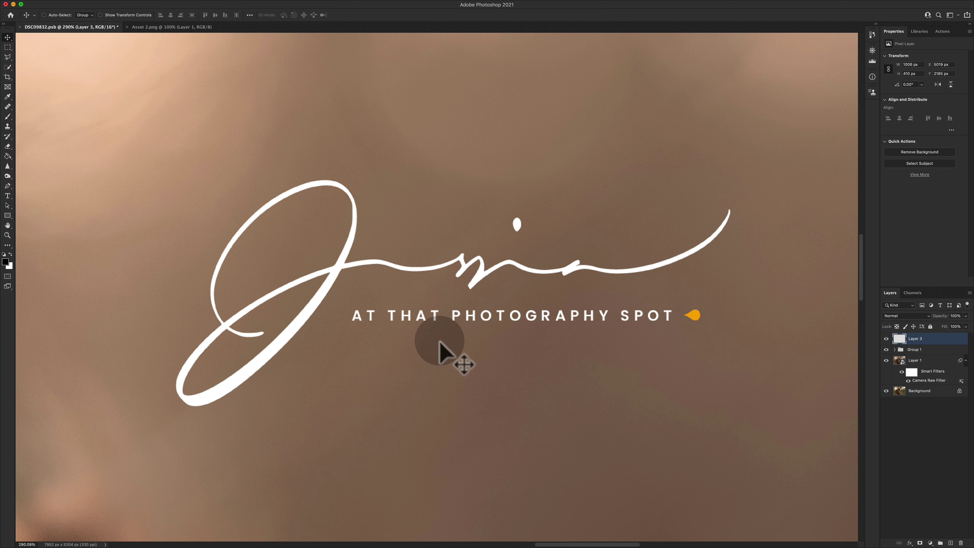
key(shift+super+z)
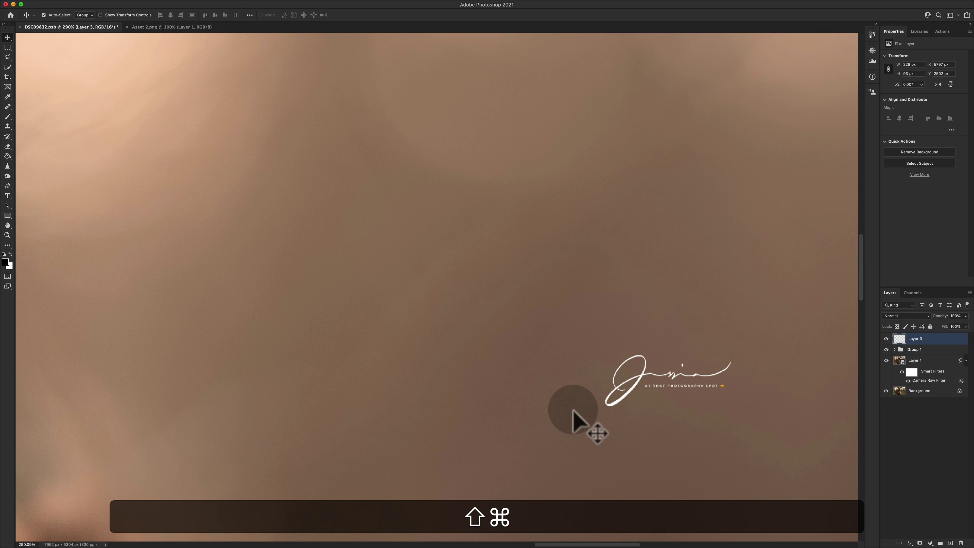
key(shift+super+z)
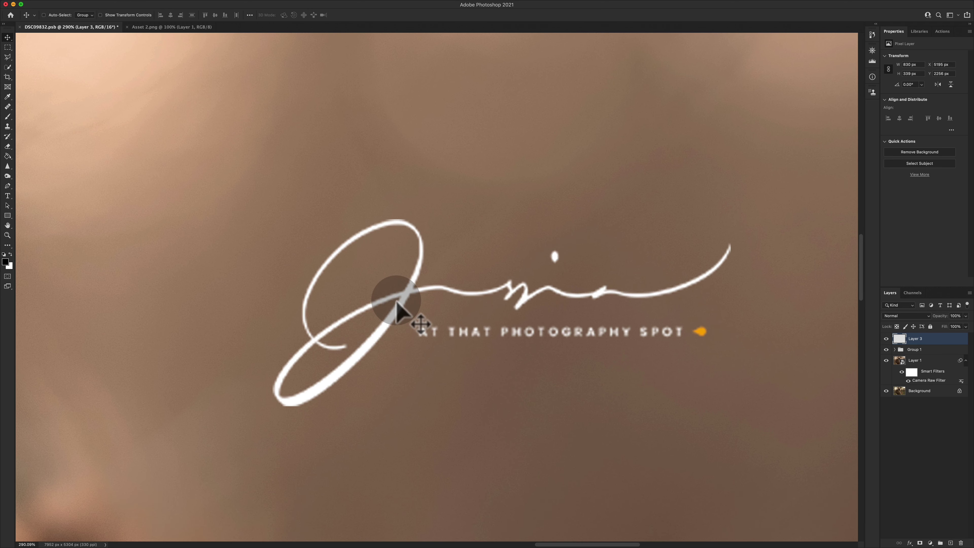
key(super+z)
key(super+z)
key(shift+super+z)
key(shift+super+z)
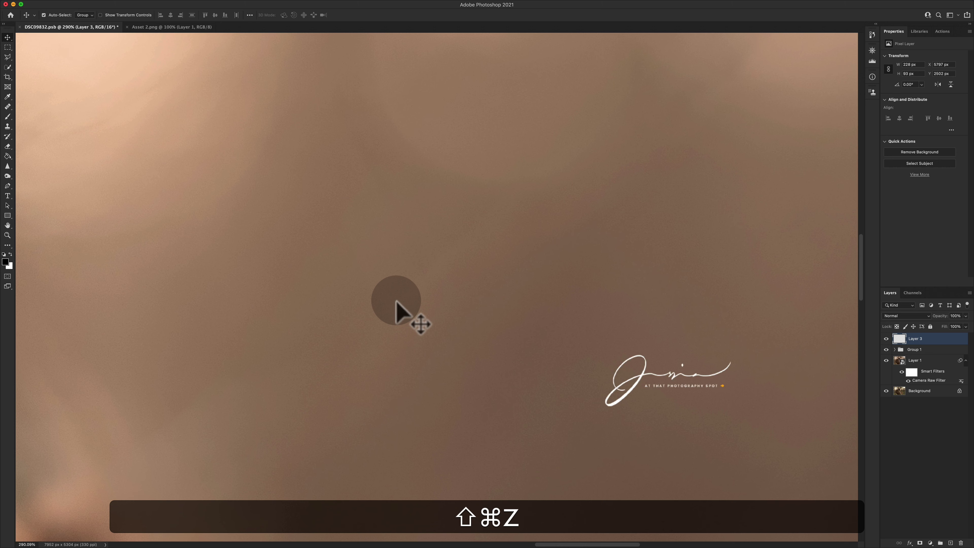
Nudge and re-transform the signature, then delete its layer.
drag(381, 340, 337, 313)
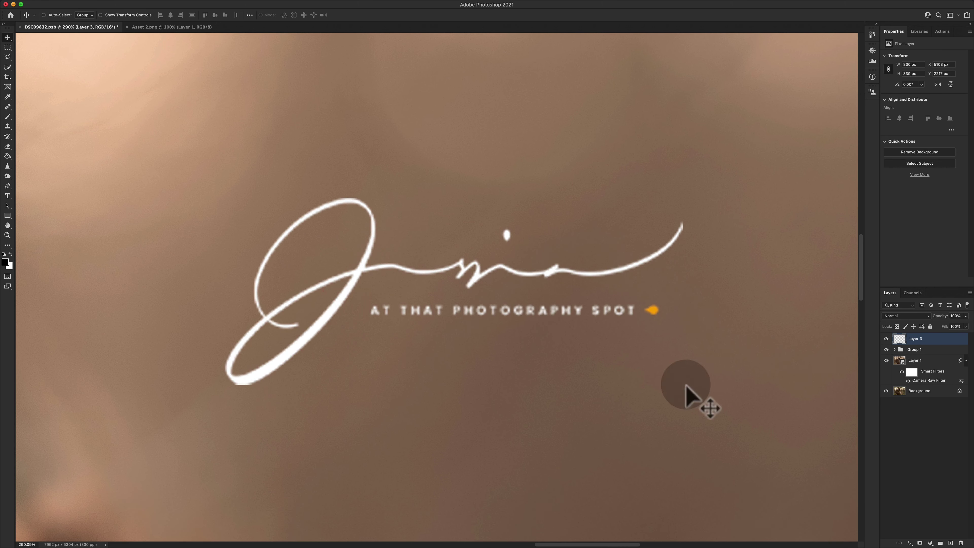
key(super+t)
drag(324, 277, 387, 337)
double_click(375, 323)
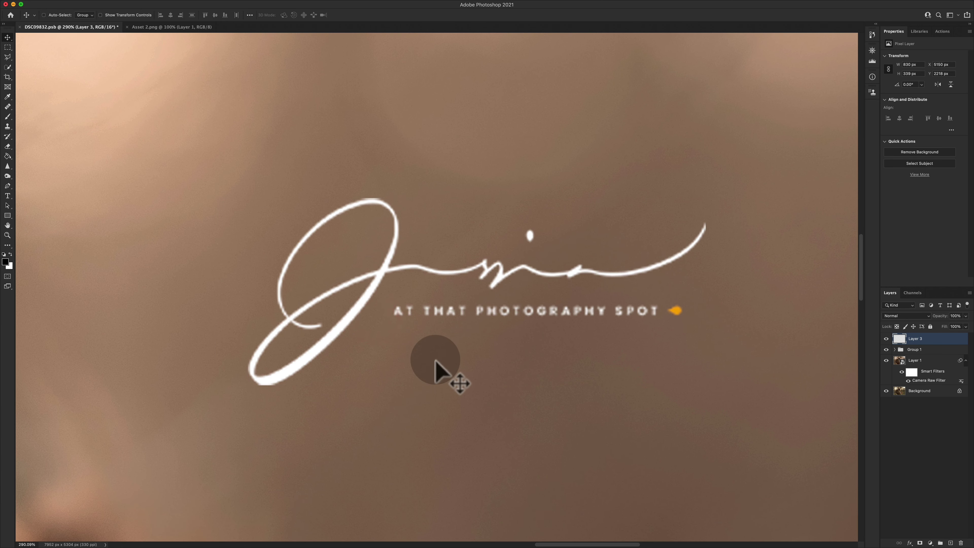
key(BackSpace)
key(BackSpace)
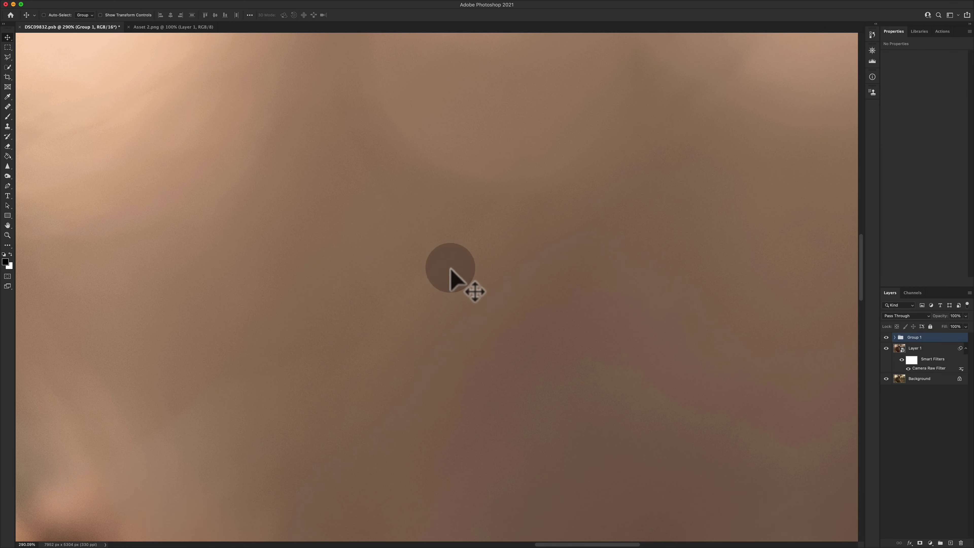
Place Asset 2.png into the photo as a smart object and move it across the dog's face.
scroll(422, 265, down, 5)
key(super+Tab)
mouse_move(483, 79)
mouse_down()
mouse_move(506, 102)
mouse_move(681, 164)
mouse_up()
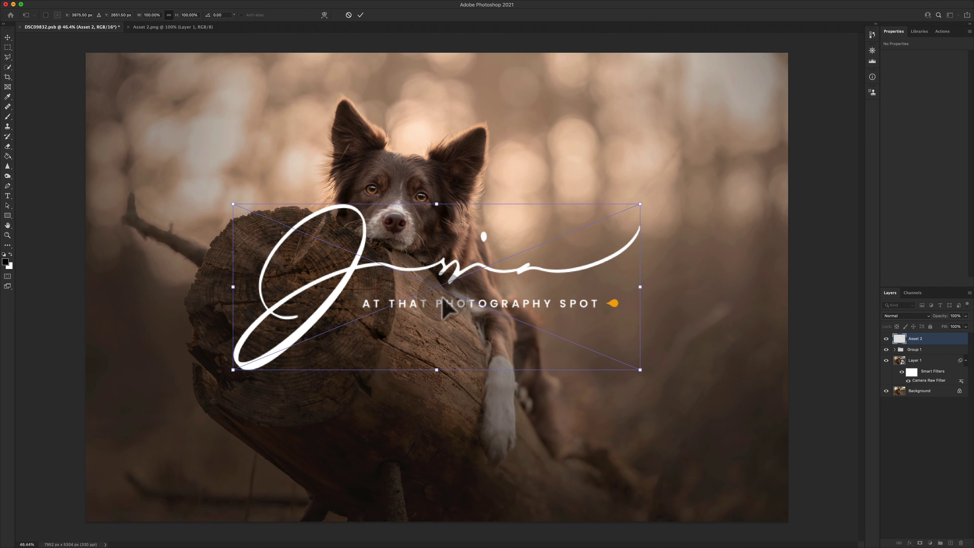
drag(549, 274, 548, 283)
key(Return)
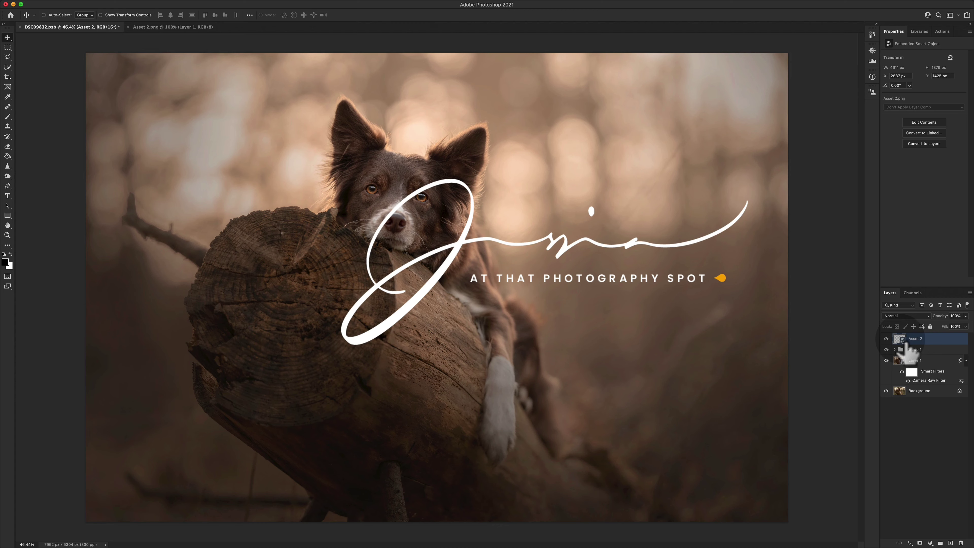
Scale the Asset 2 signature down to about 21% of its size.
scroll(576, 272, up, 3)
key(super+t)
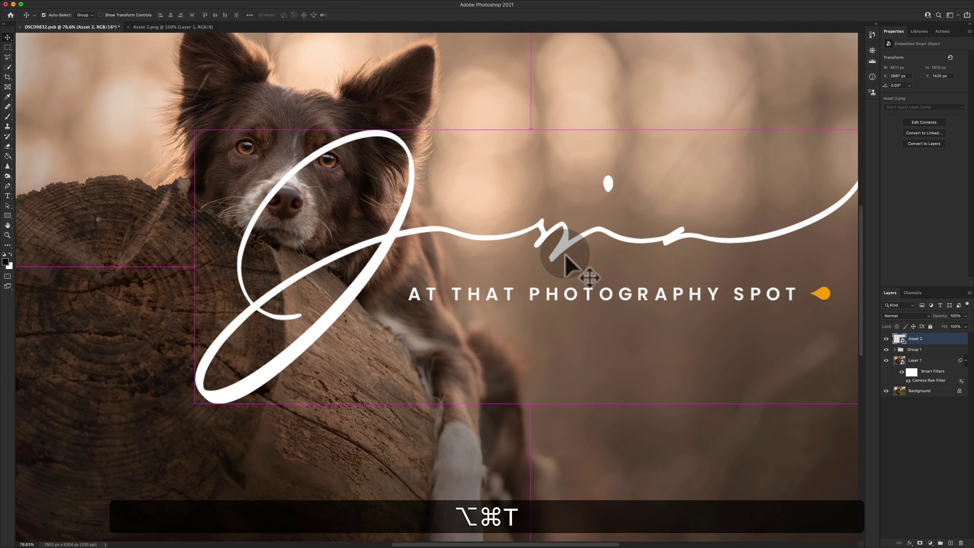
drag(197, 267, 512, 280)
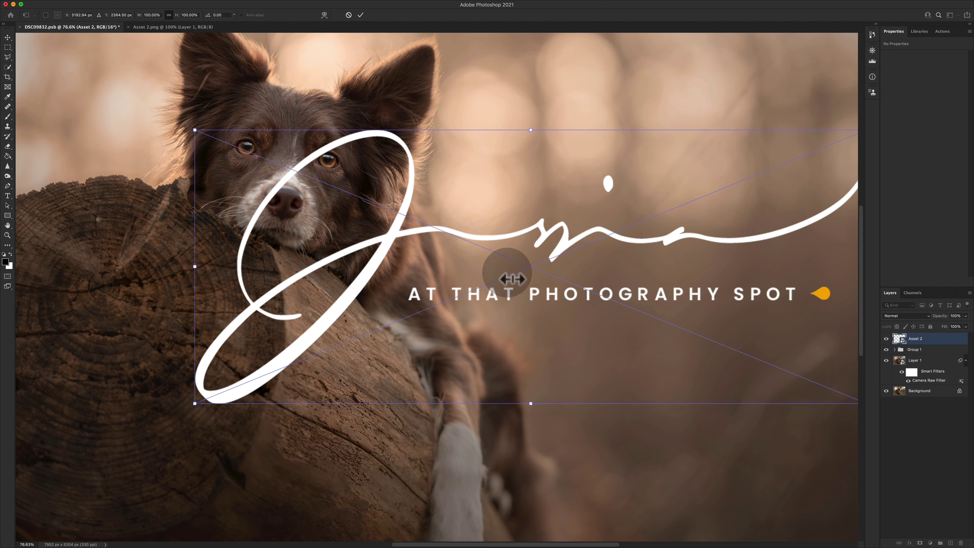
mouse_move(196, 267)
mouse_down()
mouse_move(642, 257)
mouse_move(731, 268)
mouse_move(620, 286)
mouse_move(563, 282)
mouse_up()
drag(652, 287, 656, 290)
key(Return)
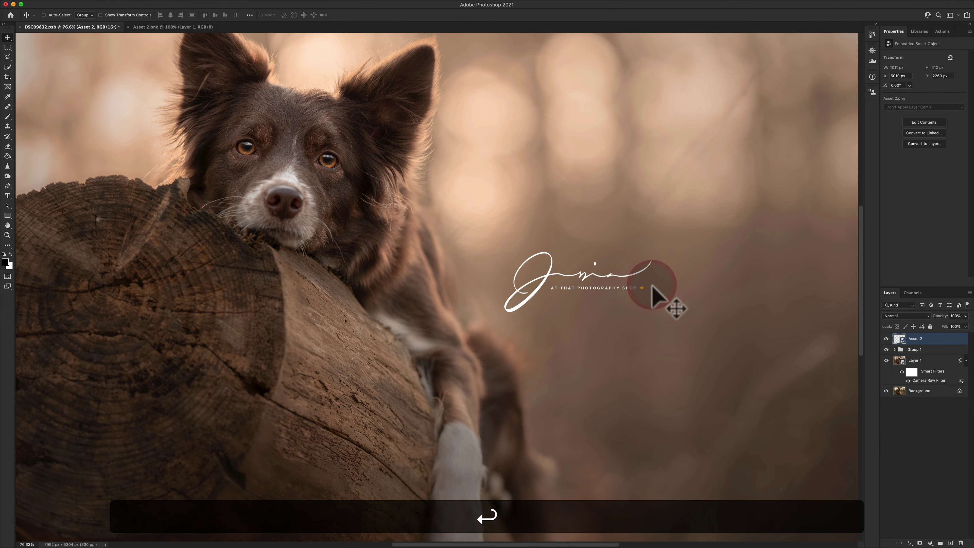
Shrink the signature to a tiny size, then enlarge it back up.
scroll(623, 288, up, 3)
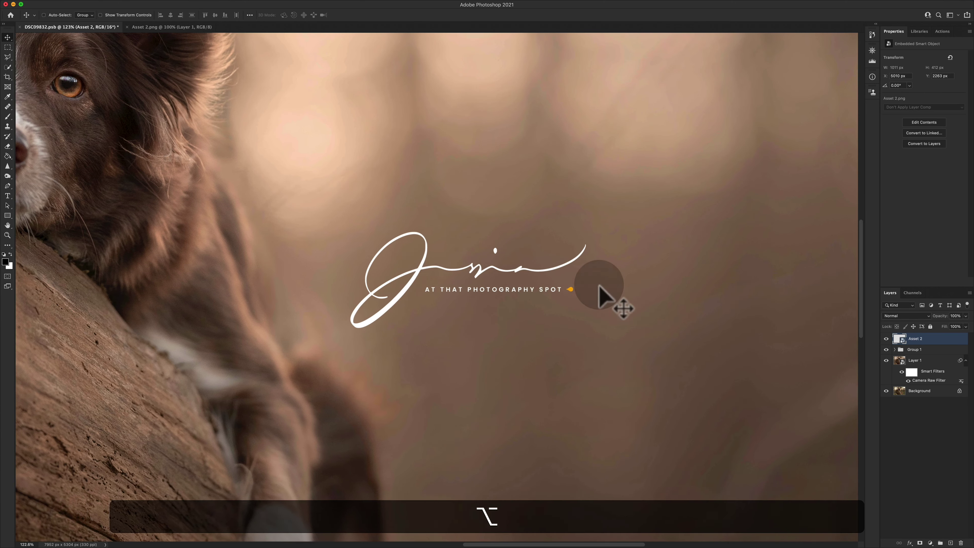
scroll(491, 303, right, 5)
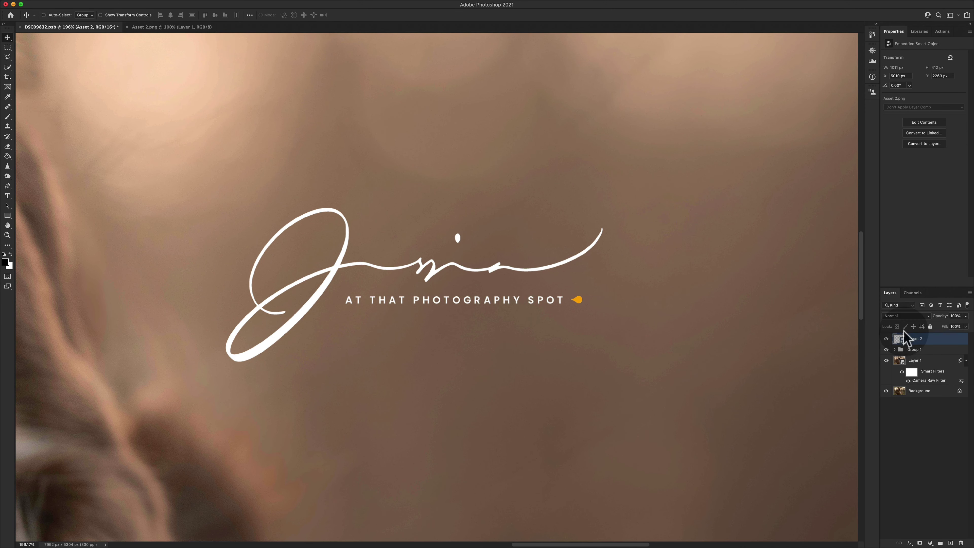
key(super+t)
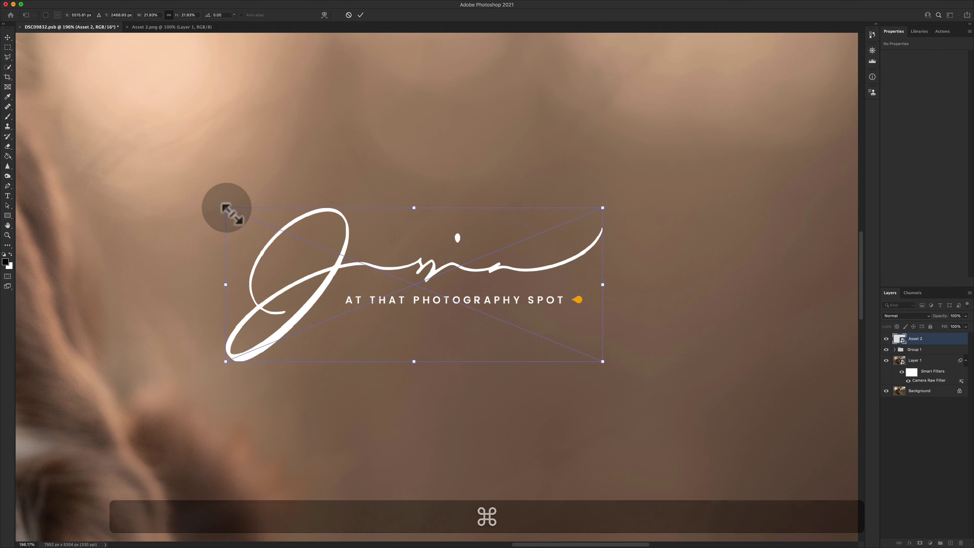
mouse_move(225, 208)
mouse_down()
mouse_move(451, 289)
mouse_move(546, 353)
mouse_up()
key(Return)
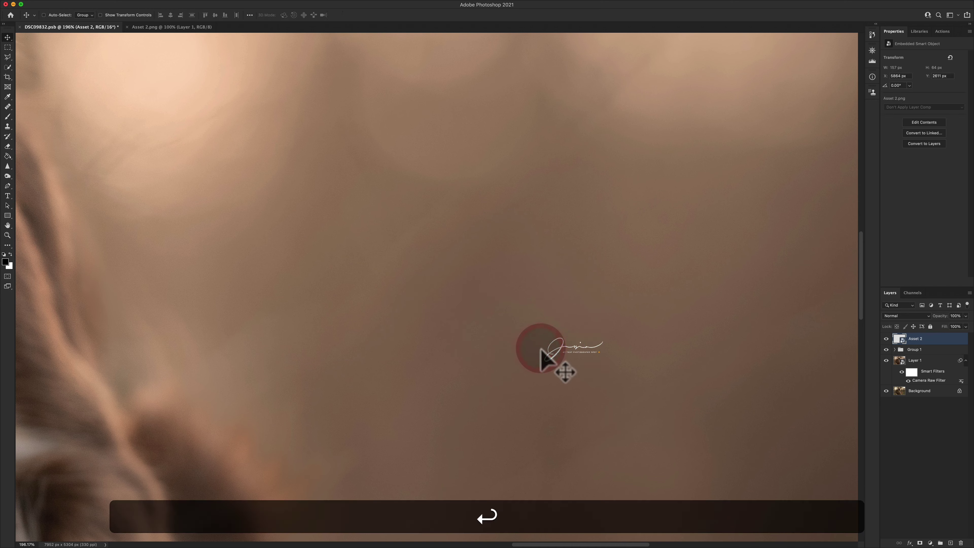
key(super+t)
drag(544, 337, 224, 207)
key(Return)
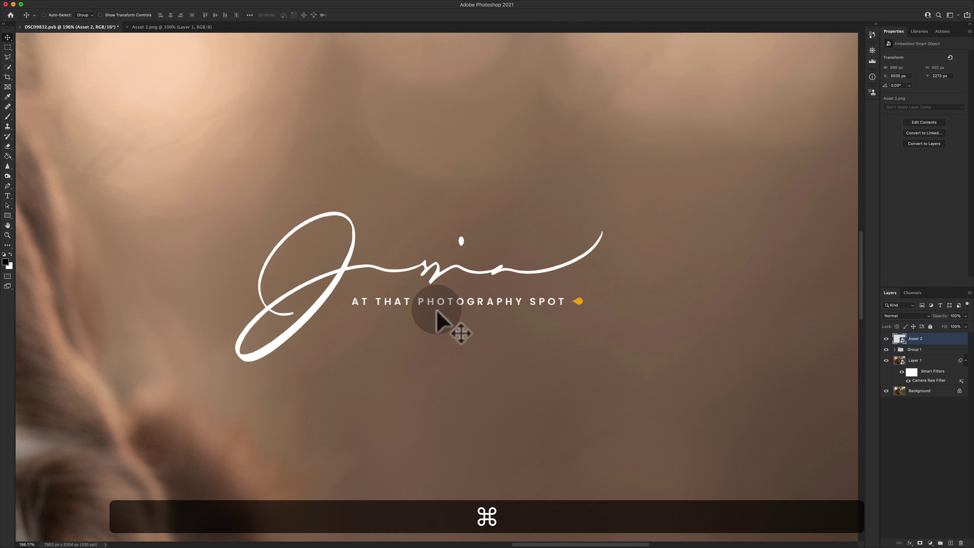
Compare the enlarged signature using undo/redo and nudge it slightly right and up.
key(super+z)
key(shift+super+z)
key(shift+super+z)
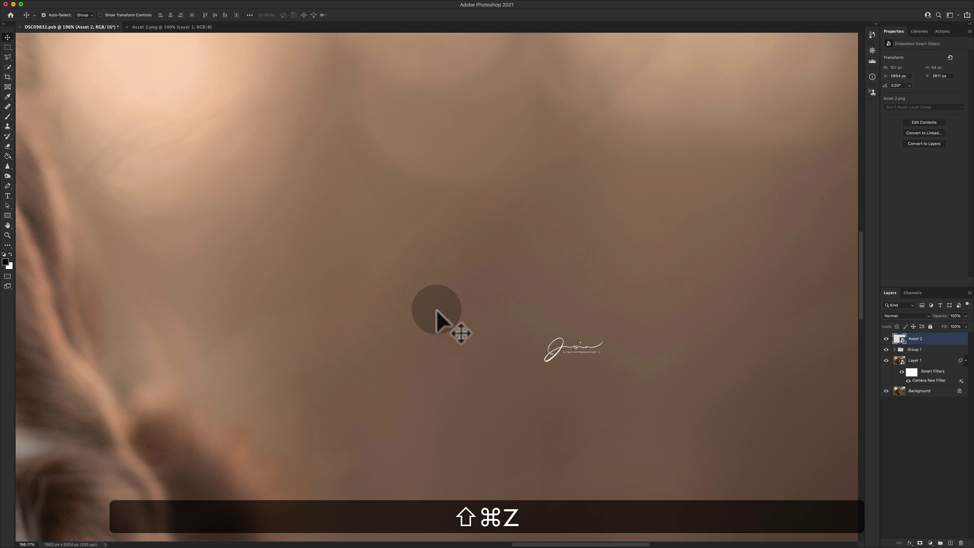
key(super+z)
key(shift+super+z)
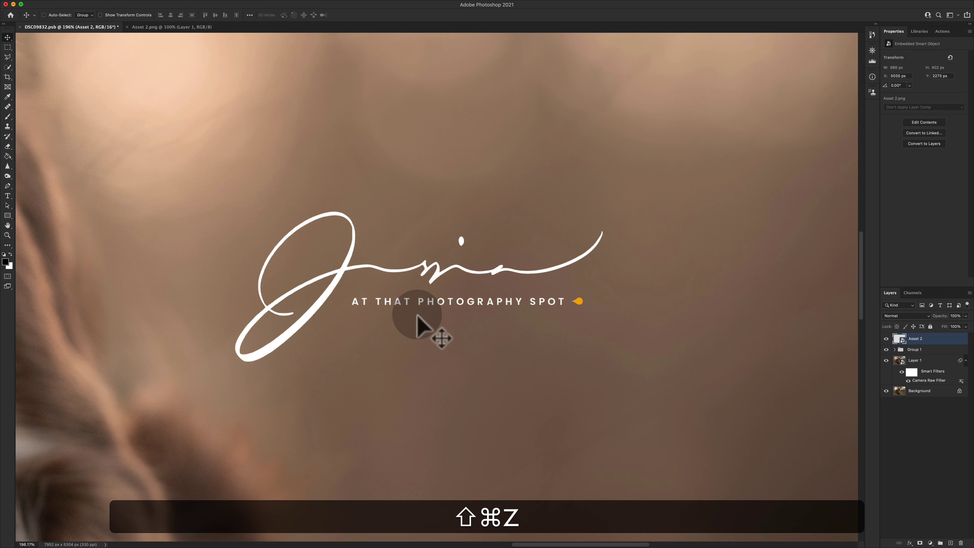
scroll(418, 319, down, 3)
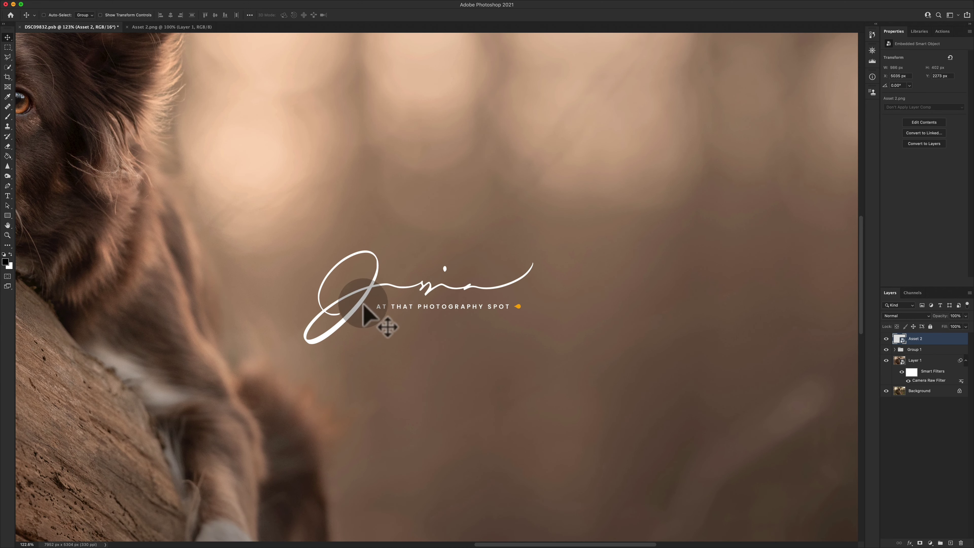
mouse_move(376, 317)
mouse_down()
mouse_move(382, 282)
mouse_move(457, 314)
mouse_move(418, 296)
mouse_up()
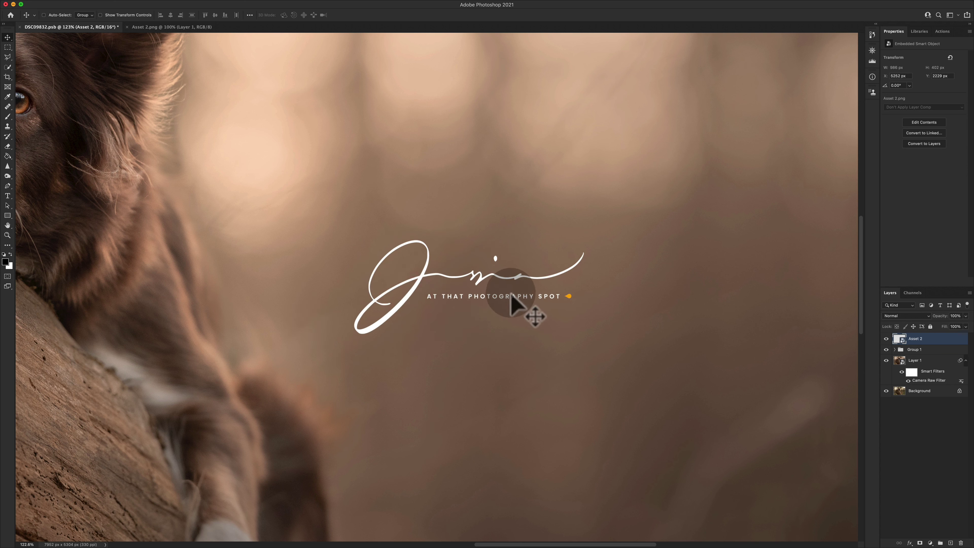
key(BackSpace)
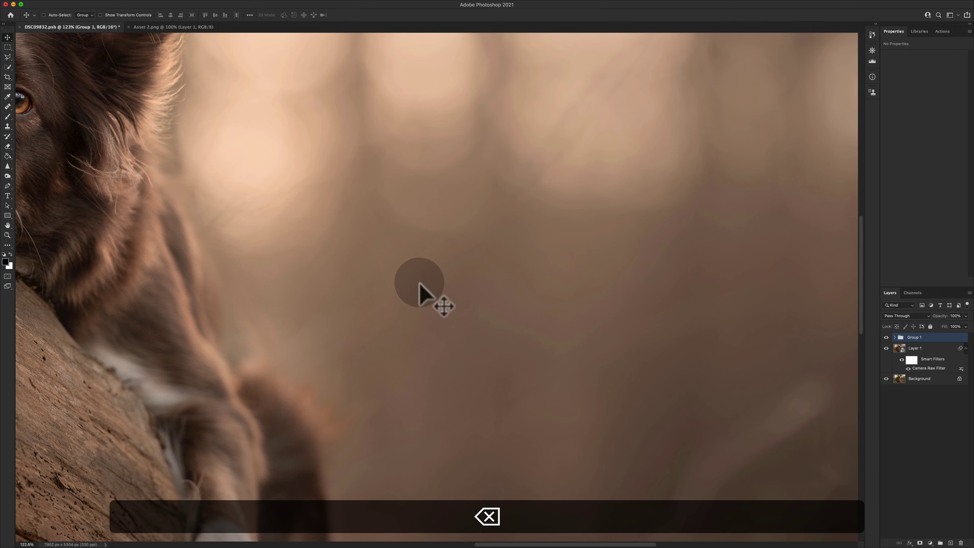
scroll(422, 286, down, 5)
scroll(273, 286, left, 6)
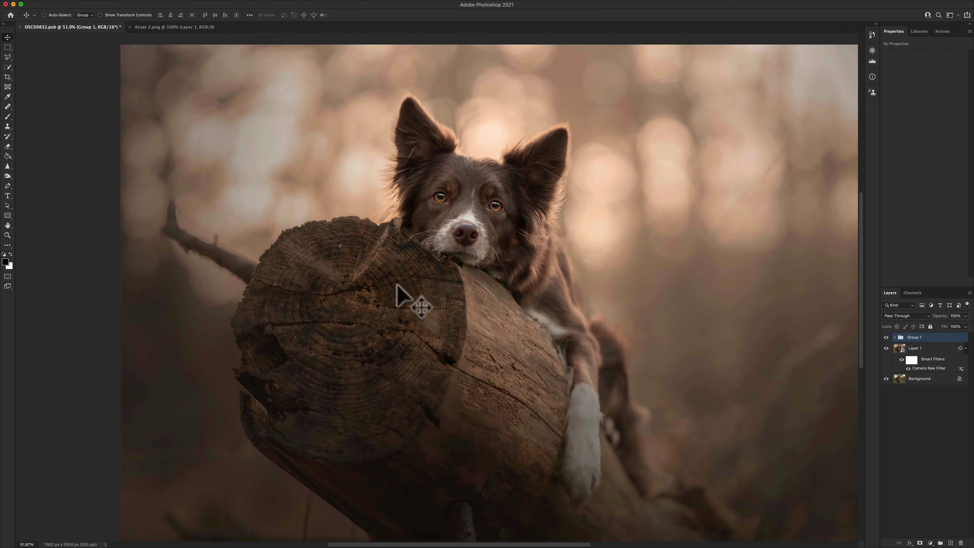
click(902, 350)
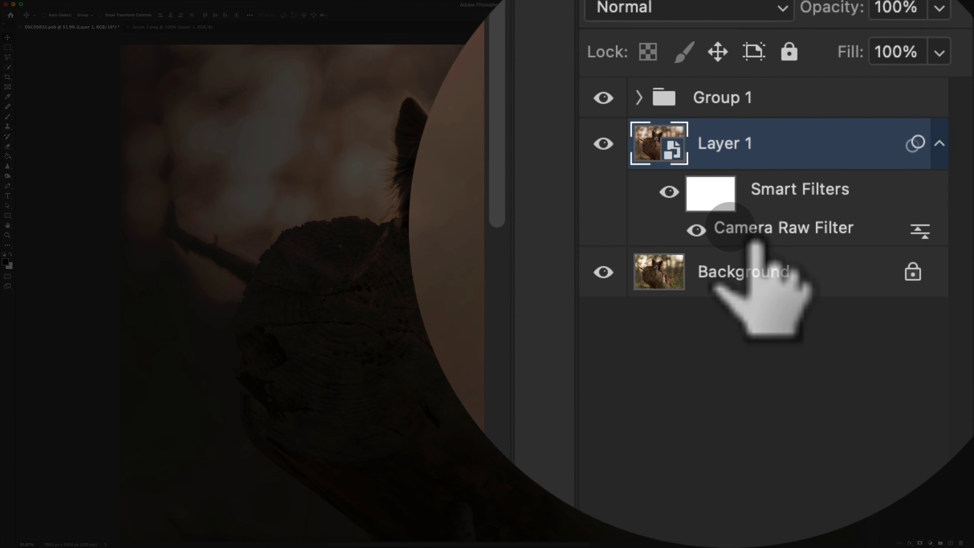
double_click(738, 229)
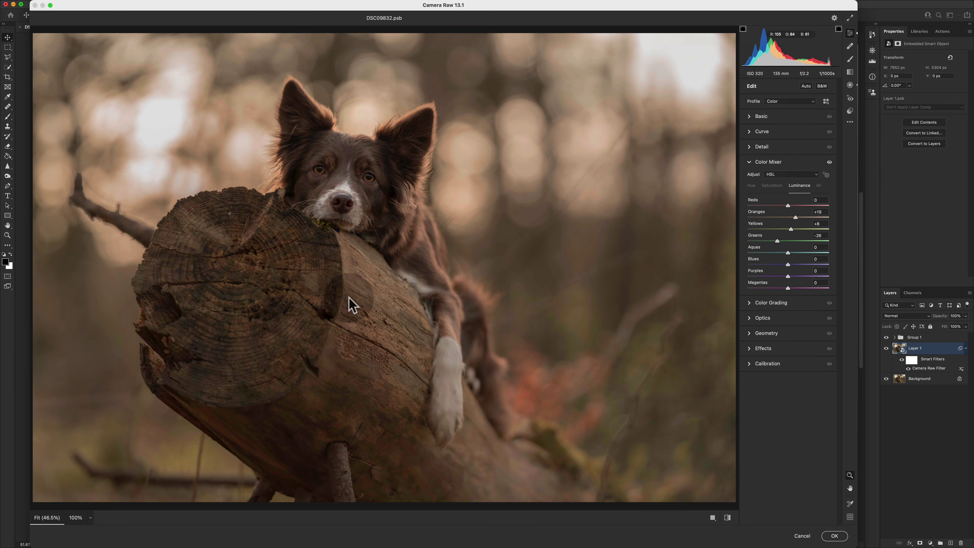
click(803, 536)
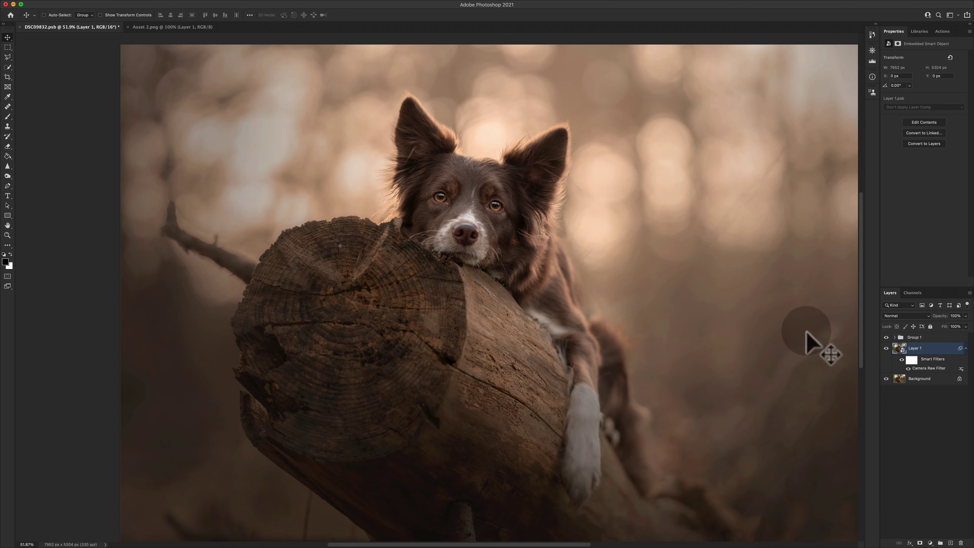
alt+click(886, 348)
click(886, 337)
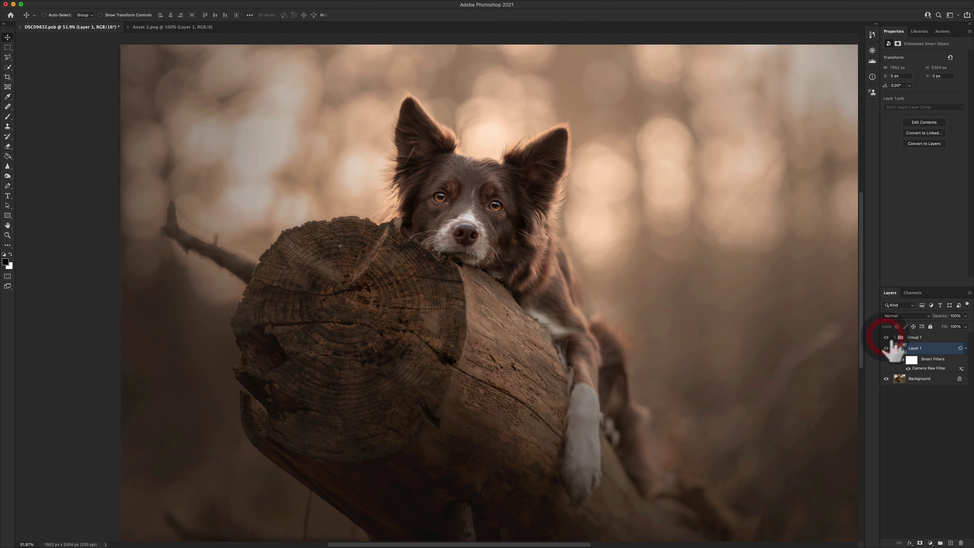
scroll(483, 365, right, 3)
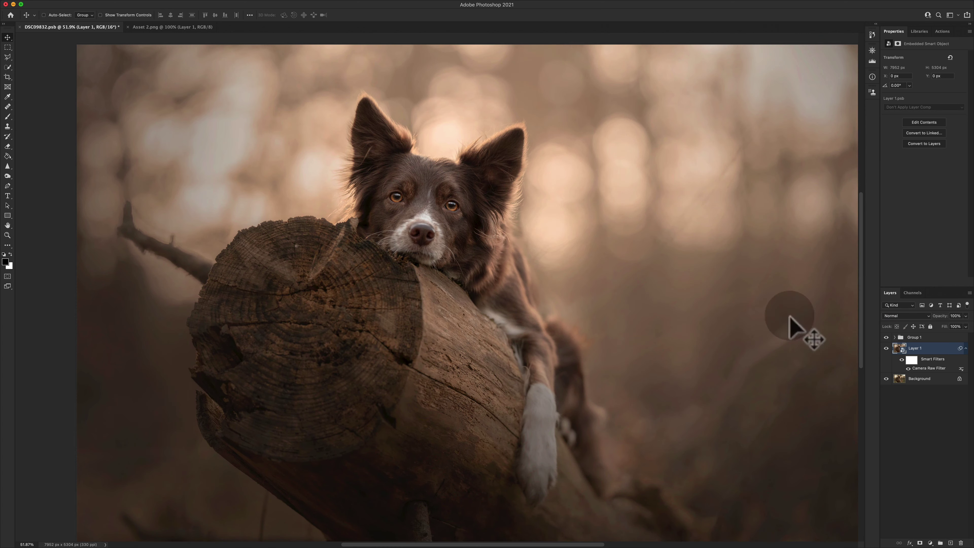
scroll(347, 338, down, 3)
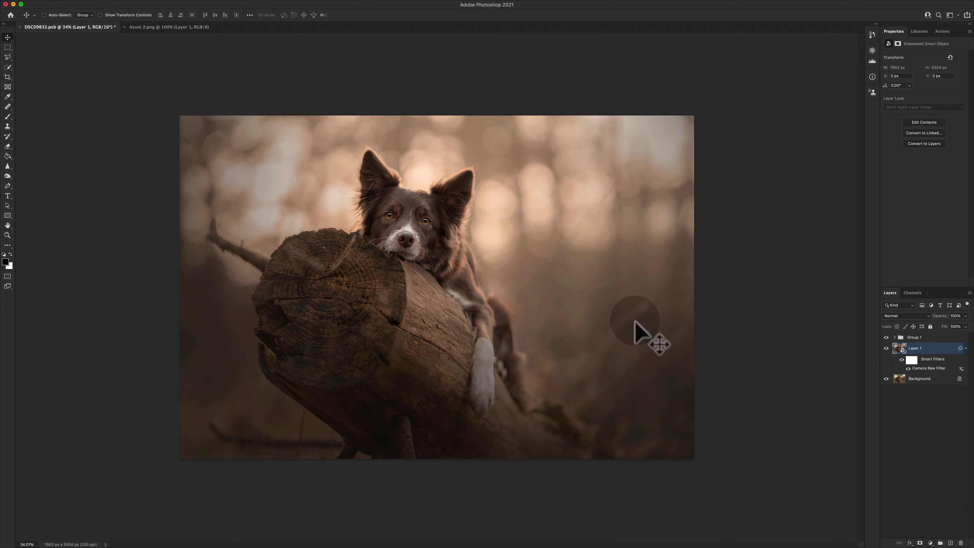
click(7, 116)
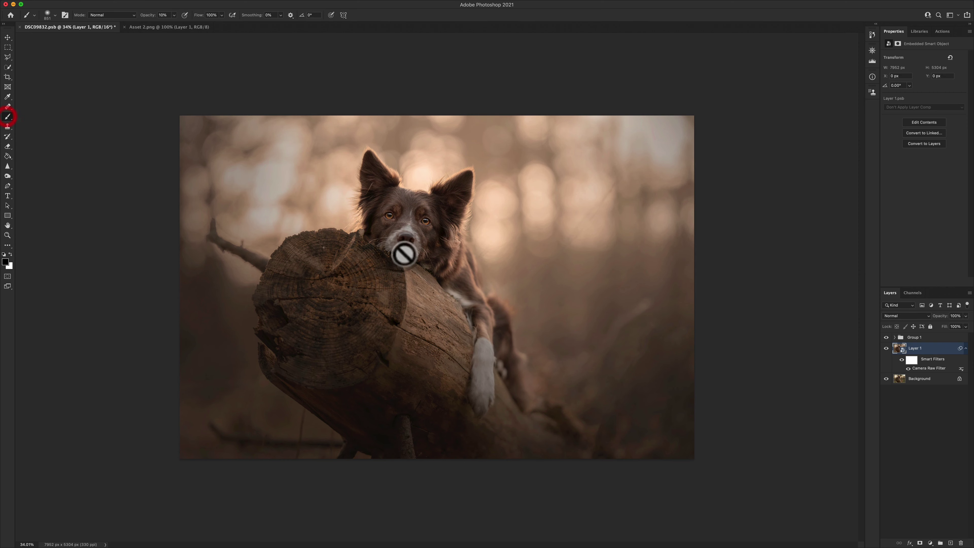
click(430, 254)
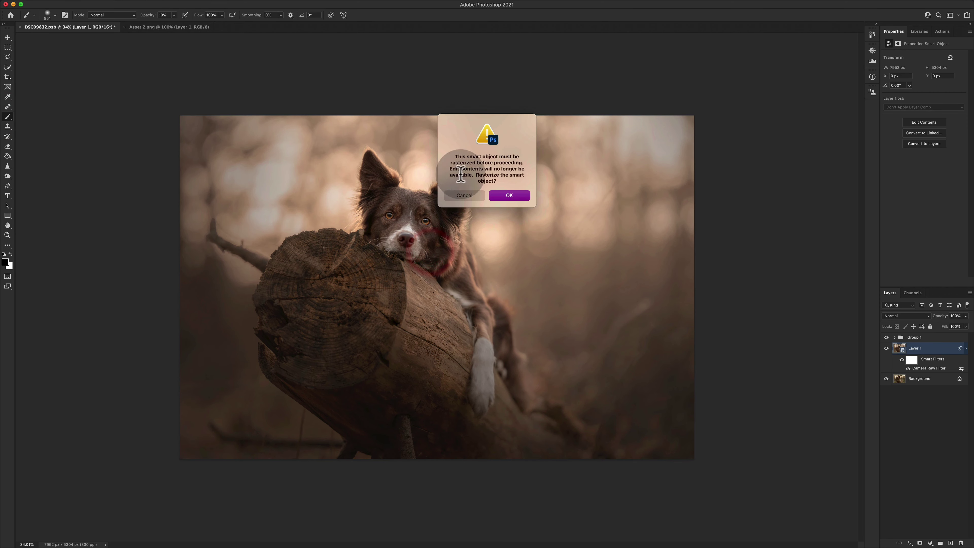
click(454, 196)
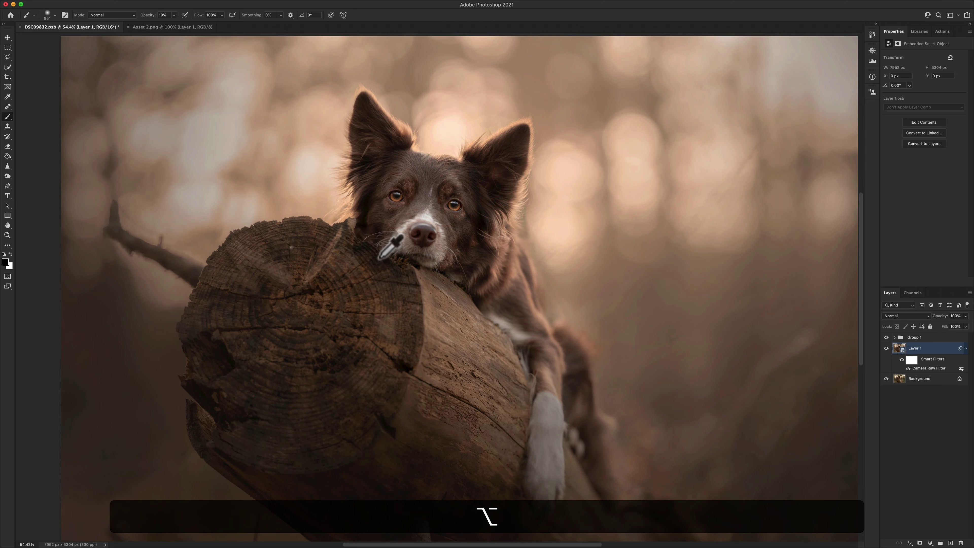
alt+scroll(389, 254, up, 3)
click(8, 107)
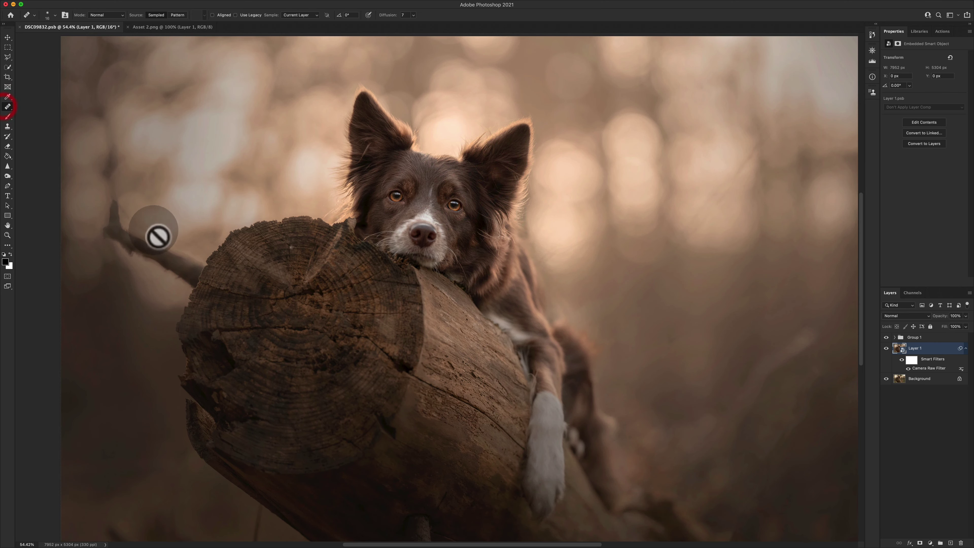
click(250, 237)
click(486, 187)
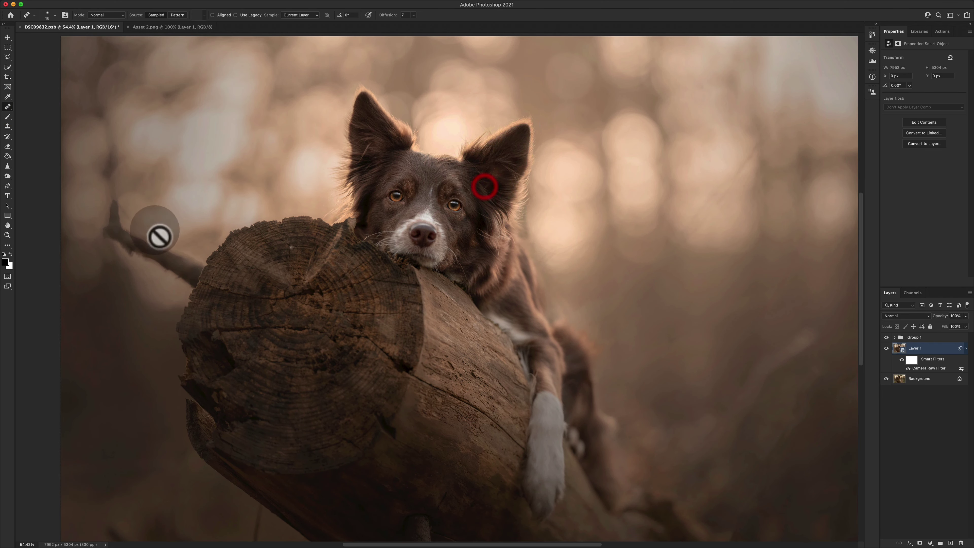
alt+click(217, 276)
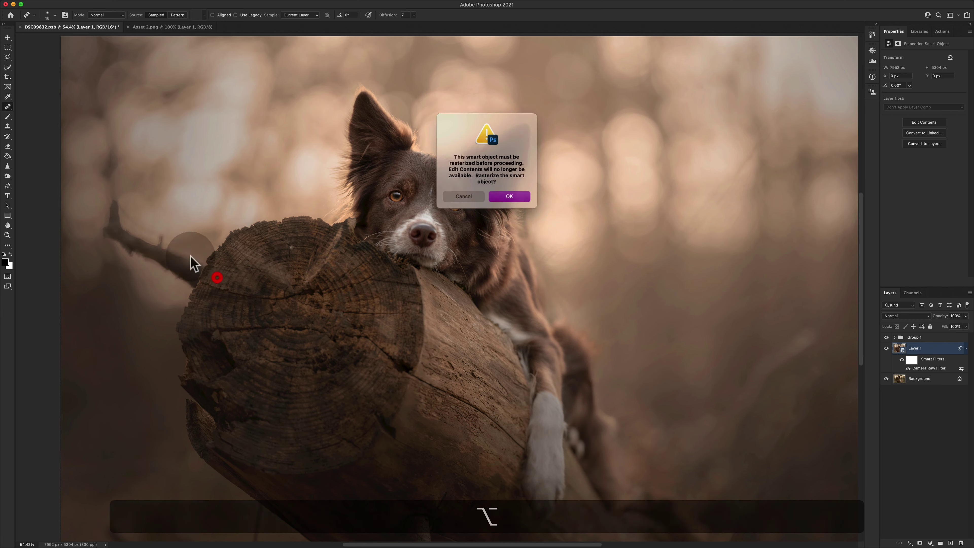
click(458, 194)
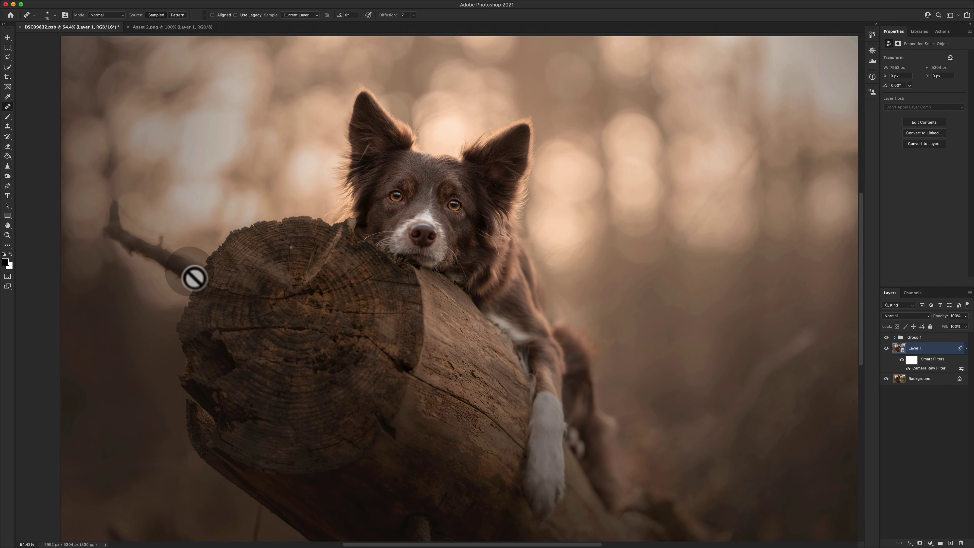
scroll(255, 295, down, 5)
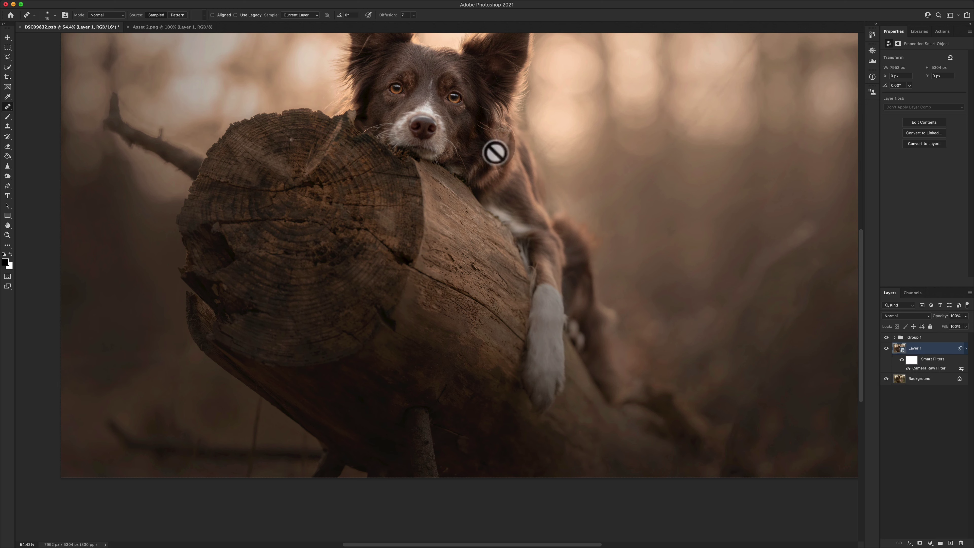
Open Layer 1's smart object contents via Edit Contents and add an empty Layer 2.
right_click(939, 348)
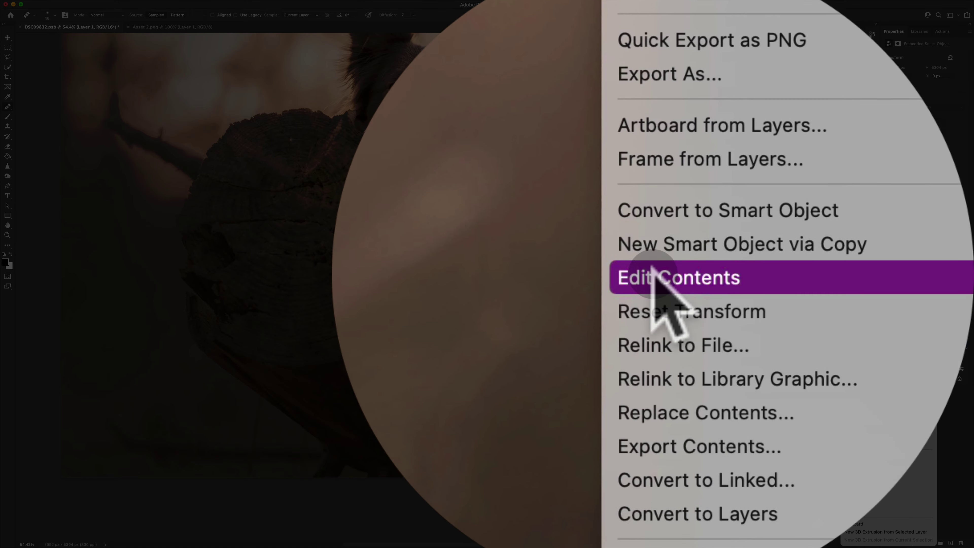
click(877, 269)
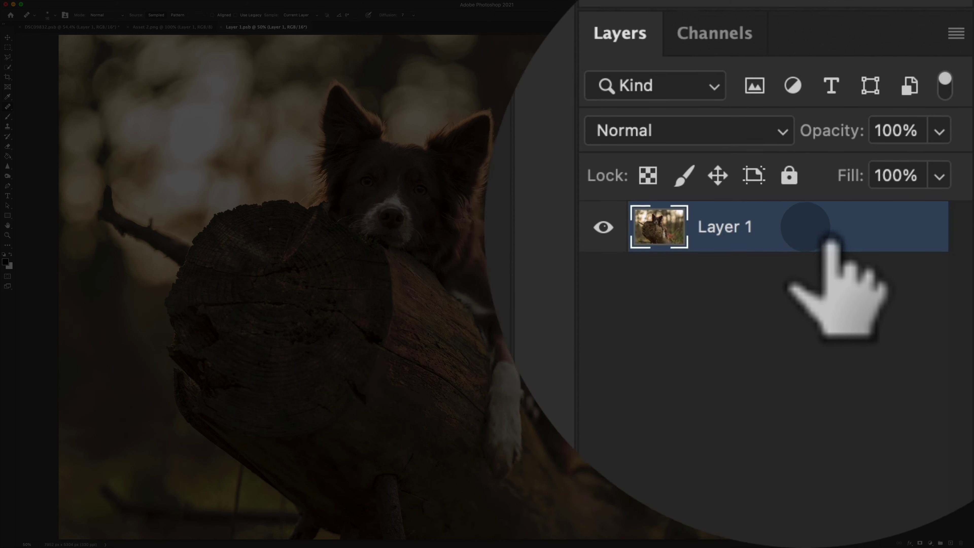
click(951, 543)
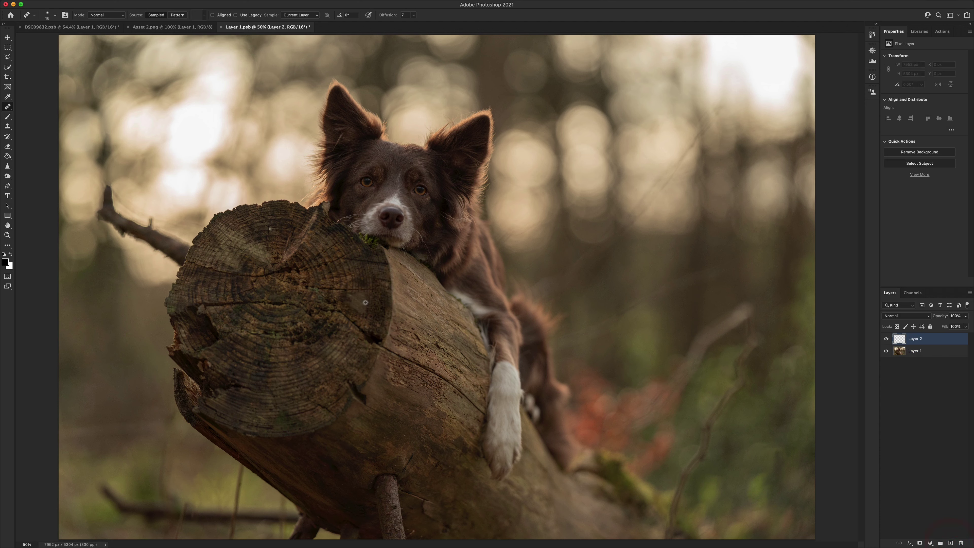
Paint black brush strokes at 100% opacity across the dog and log on Layer 2.
click(7, 117)
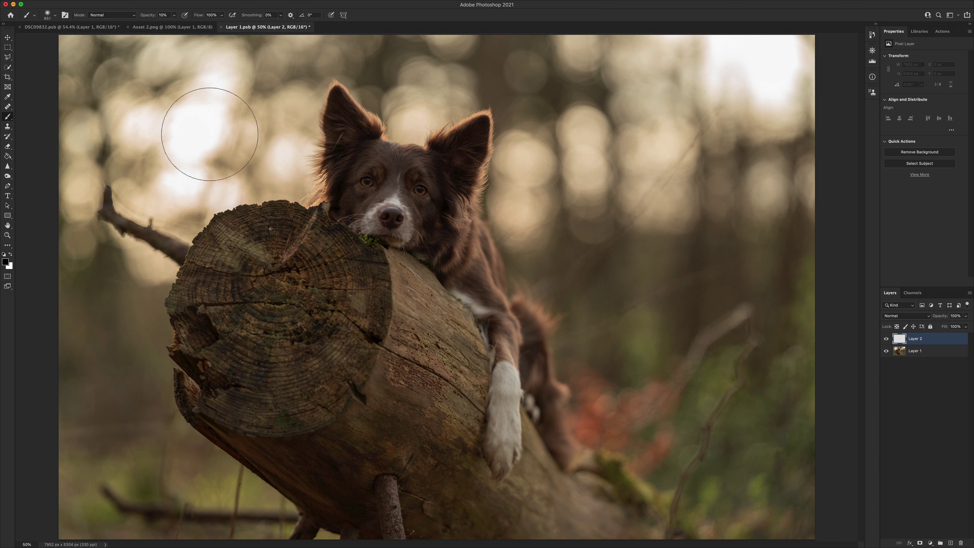
key(0)
mouse_move(161, 132)
mouse_down()
mouse_move(587, 182)
mouse_move(603, 212)
mouse_move(448, 218)
mouse_move(602, 350)
mouse_up()
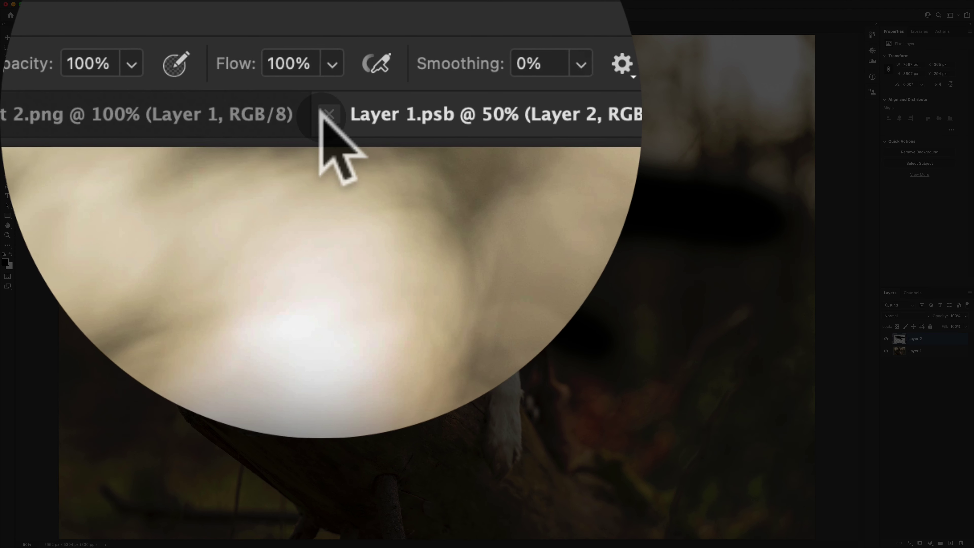
Close Layer 1.psb saving changes to the smart object, and return to DSC09832.psb.
click(221, 27)
click(469, 196)
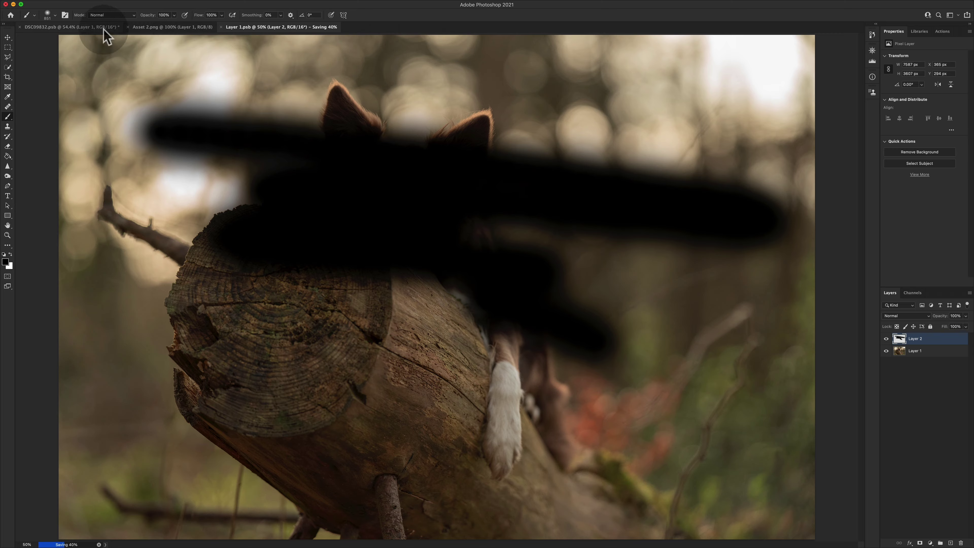
click(82, 27)
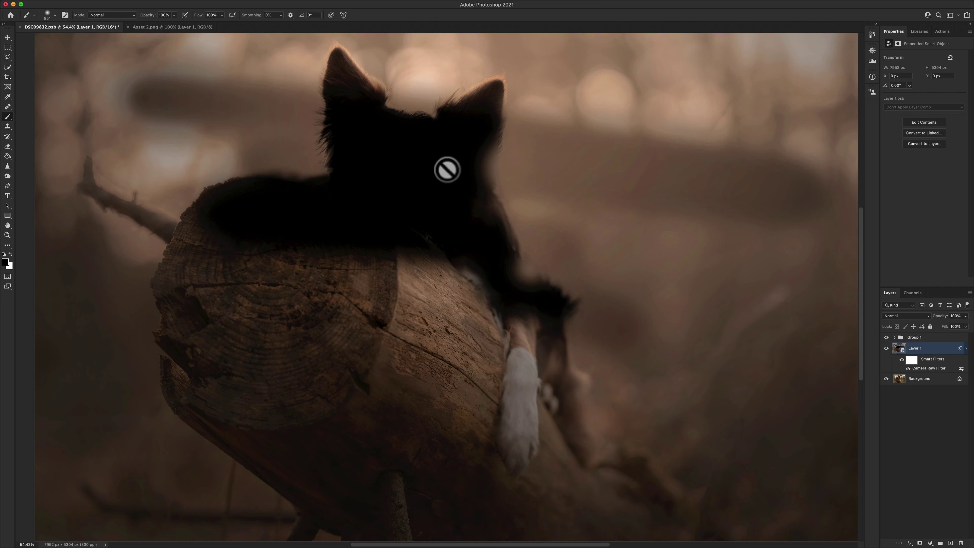
Reopen Layer 1's smart object contents and delete Layer 2 with the black strokes.
right_click(935, 348)
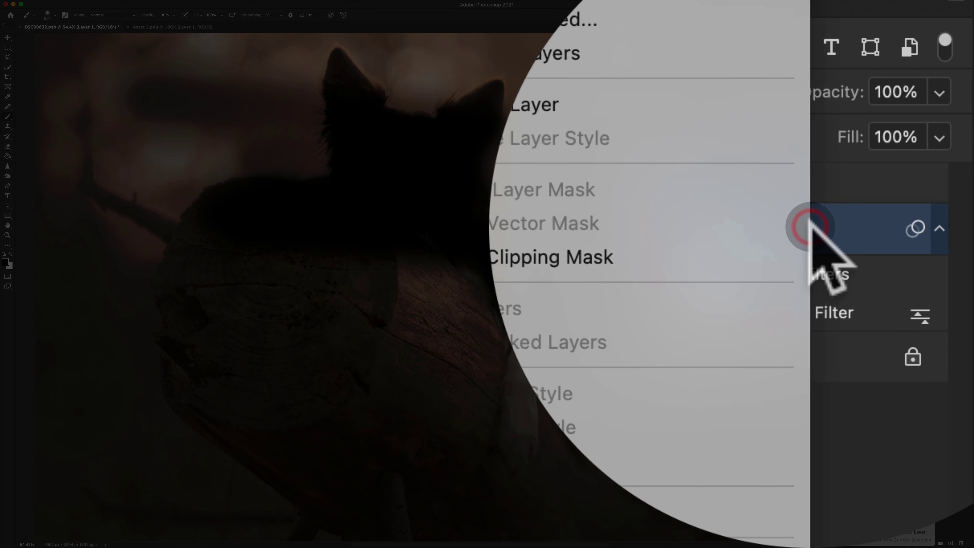
click(882, 245)
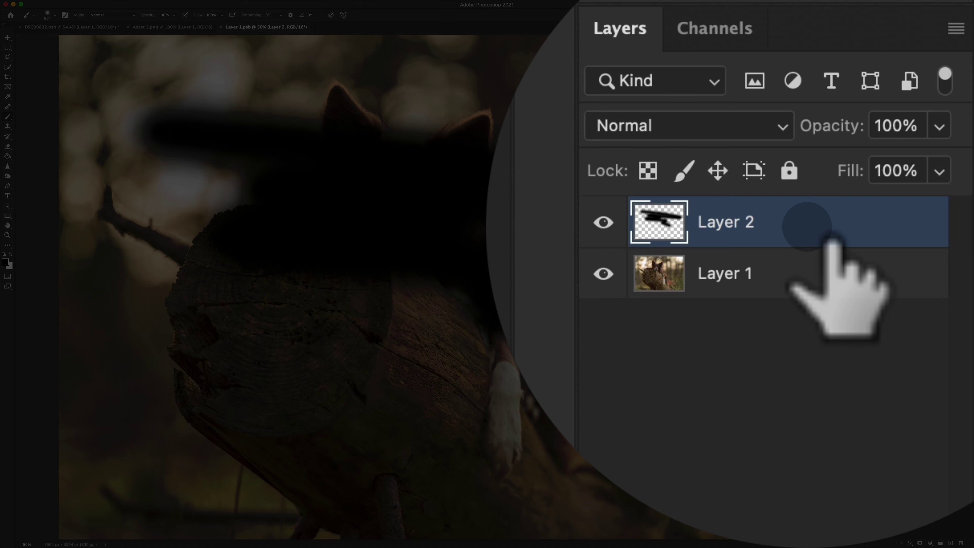
click(935, 340)
key(BackSpace)
Heal the bright speck on the log with a 48 px Spot Healing Brush.
scroll(255, 246, up, 5)
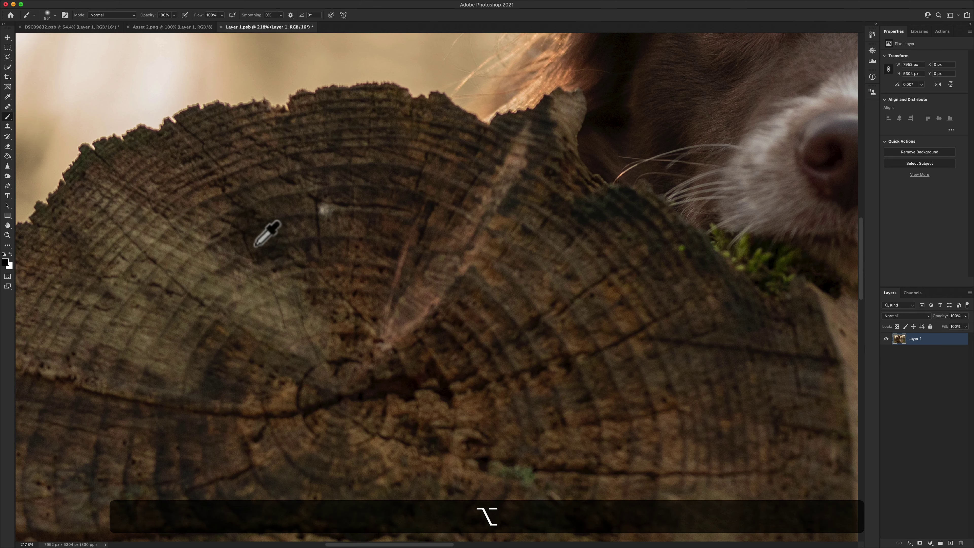
click(7, 107)
drag(337, 237, 365, 236)
alt+click(337, 263)
click(320, 212)
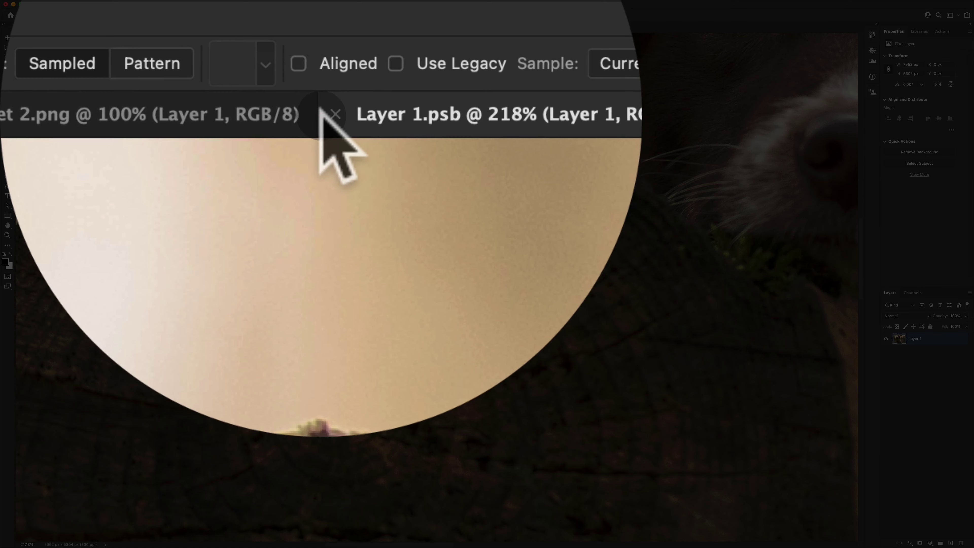
Close Layer 1.psb and save the healed contents back into the smart object.
click(221, 27)
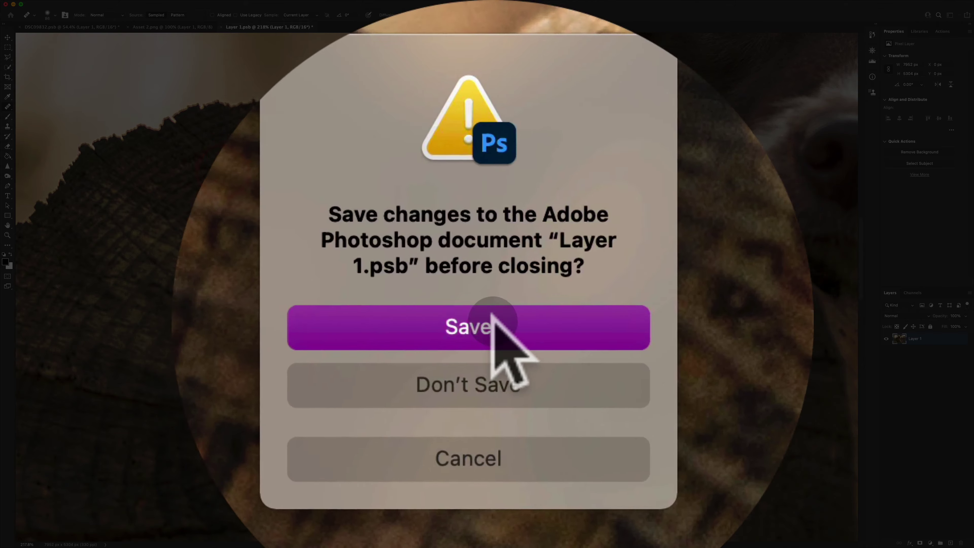
click(491, 318)
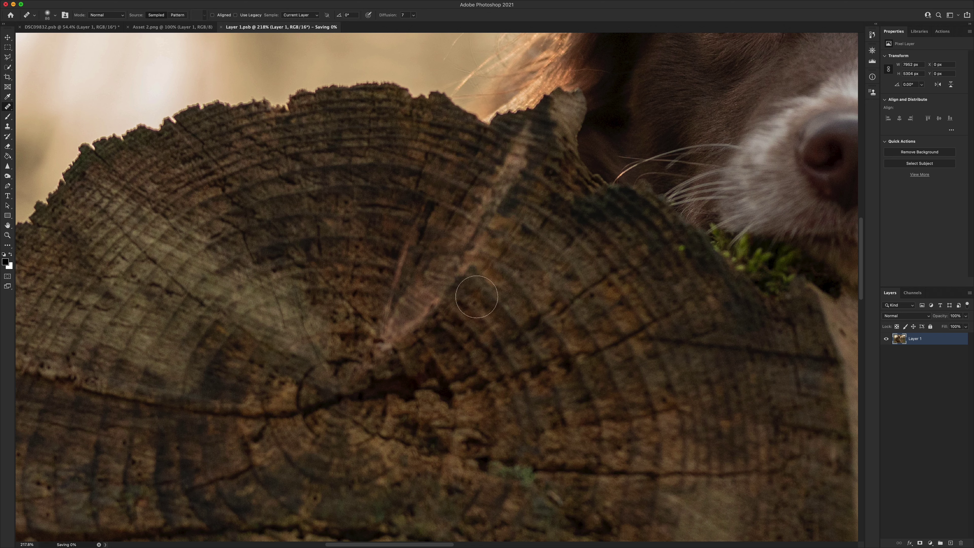
scroll(494, 312, down, 10)
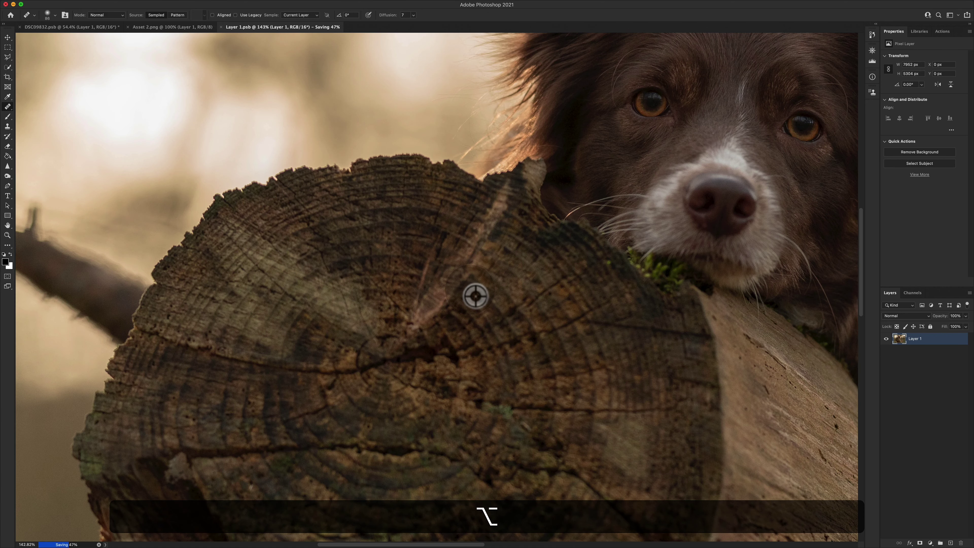
scroll(476, 296, down, 2)
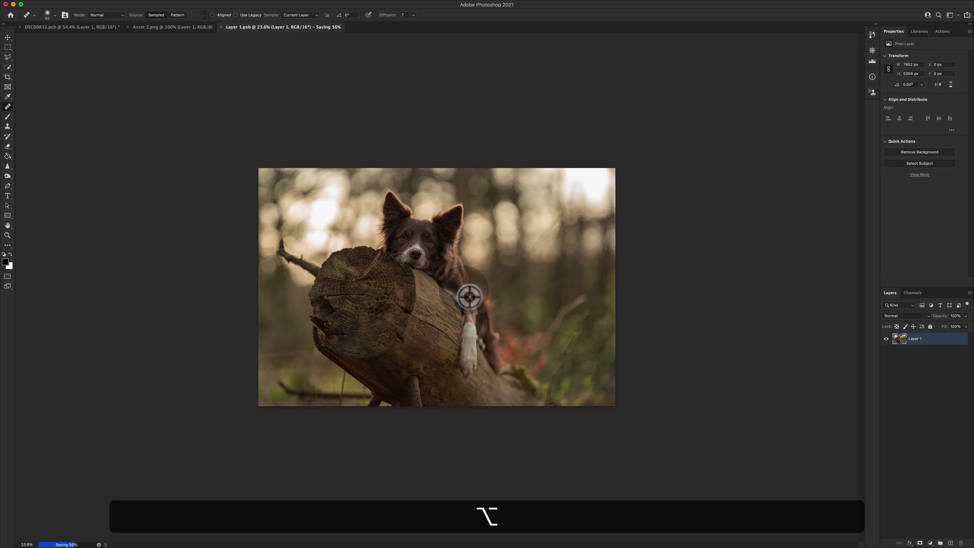
scroll(468, 296, up, 2)
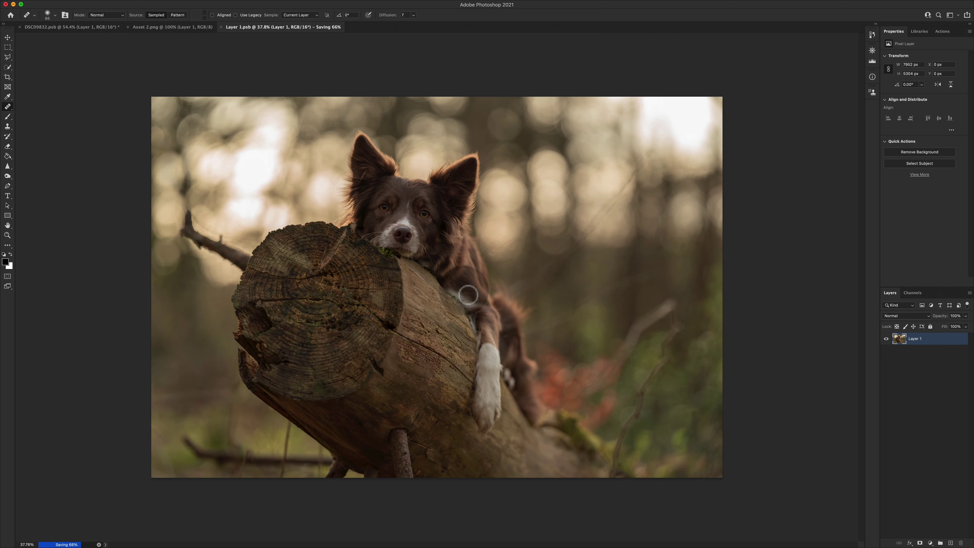